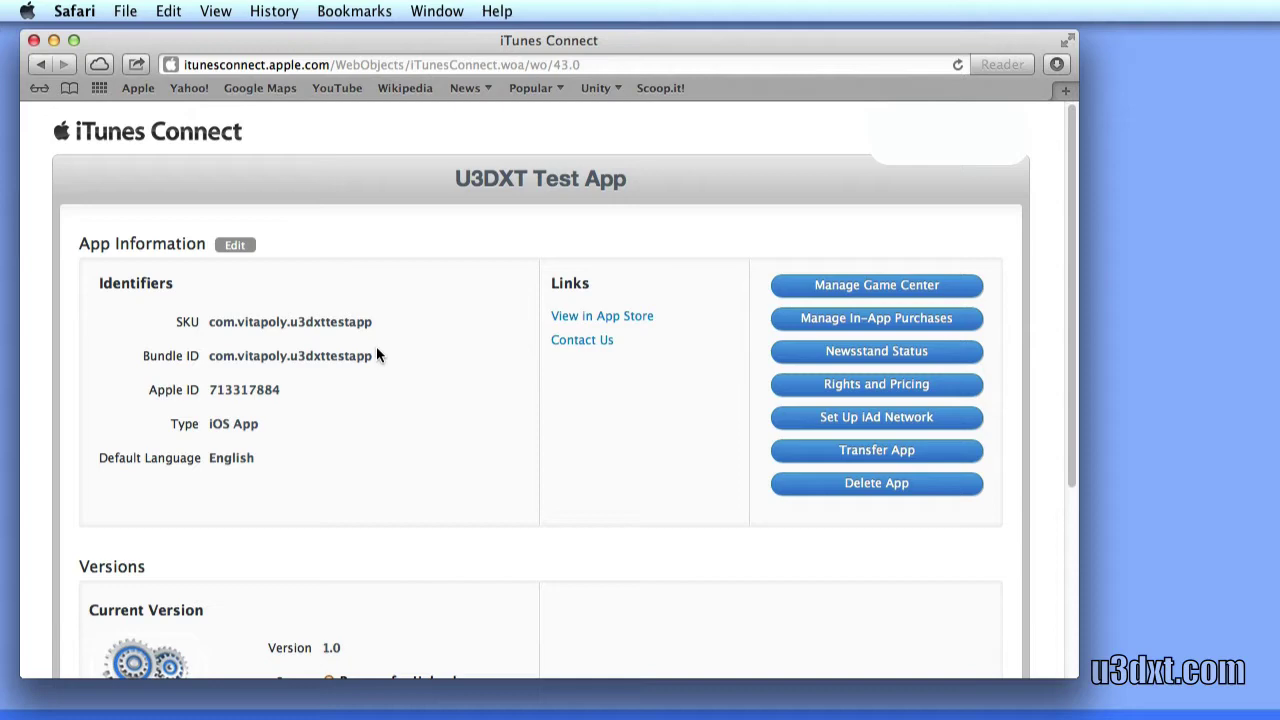
Copy the Bundle ID com.vitapoly.u3dxttestapp from the app's information page
{"action": "left_click_drag", "start_coordinate": [378, 355], "coordinate": [209, 357]}
{"action": "right_click", "coordinate": [236, 360]}
{"action": "left_click", "coordinate": [258, 417]}
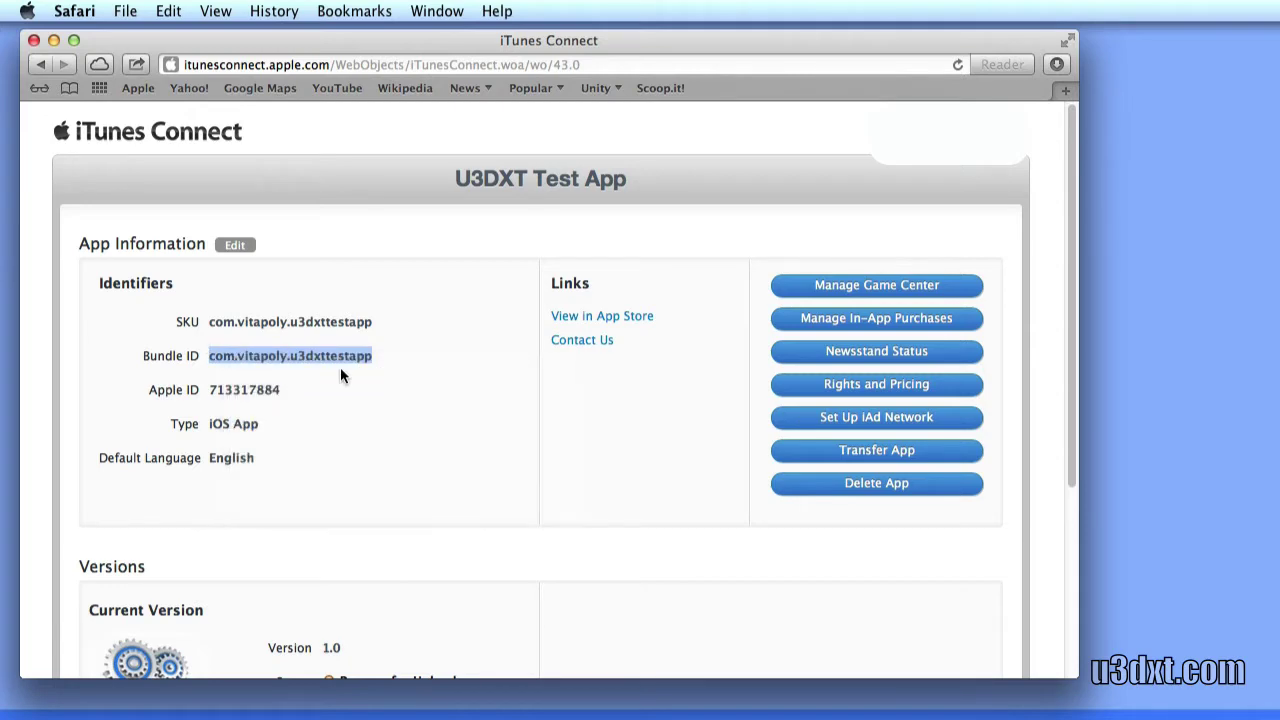
Start a consumable purchase named COINS with product ID com.vitapoly.u3dxttestapp.coins
{"action": "left_click", "coordinate": [832, 316]}
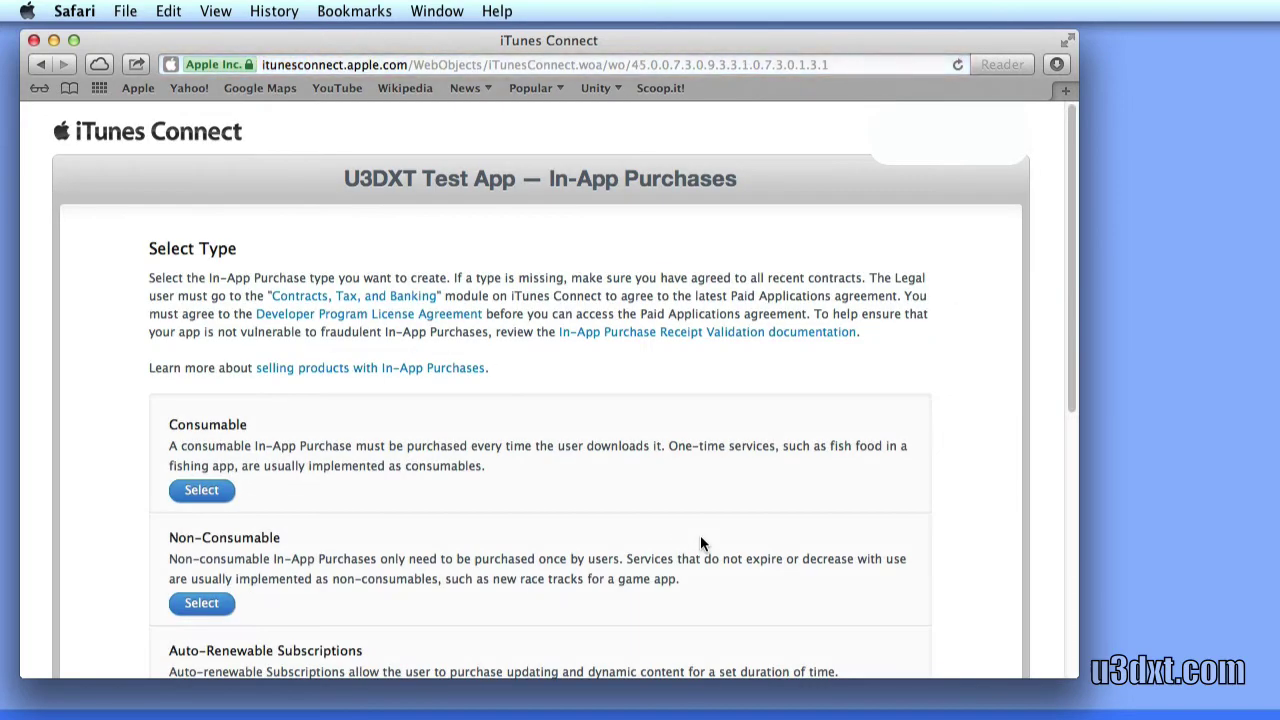
{"action": "scroll", "coordinate": [288, 423], "scroll_direction": "down", "scroll_amount": 2}
{"action": "left_click", "coordinate": [201, 450]}
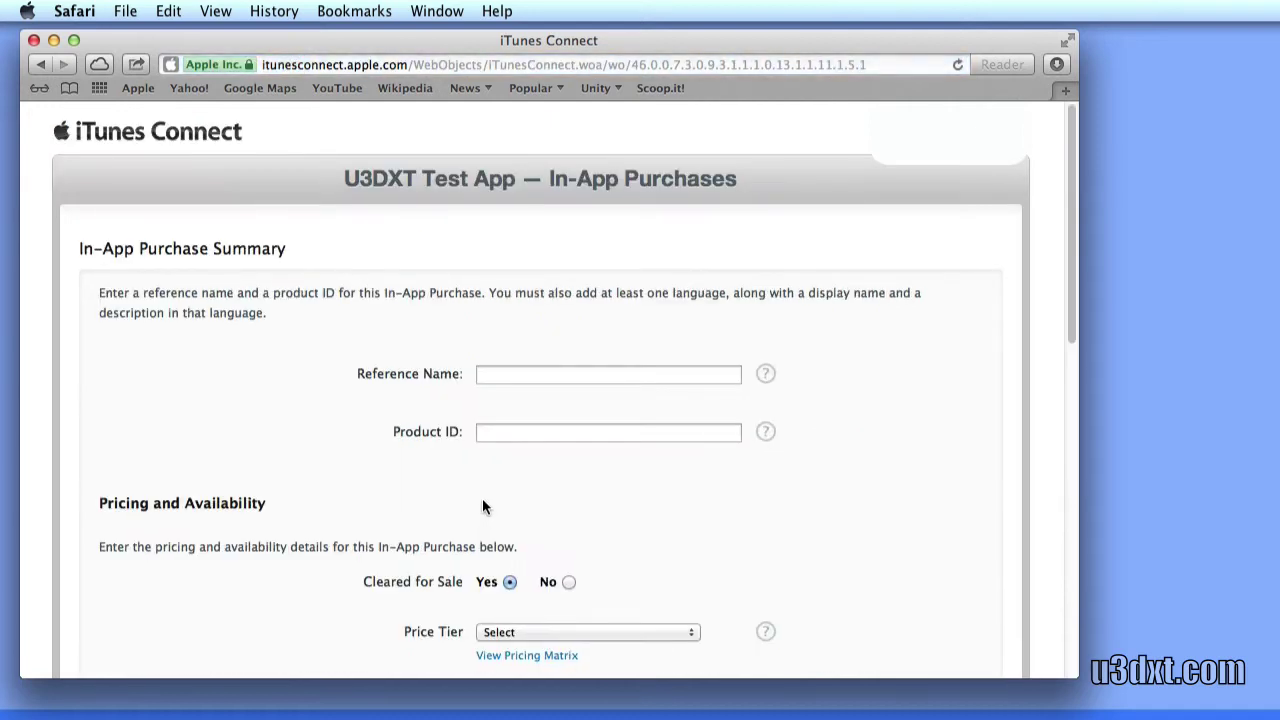
{"action": "left_click", "coordinate": [501, 376]}
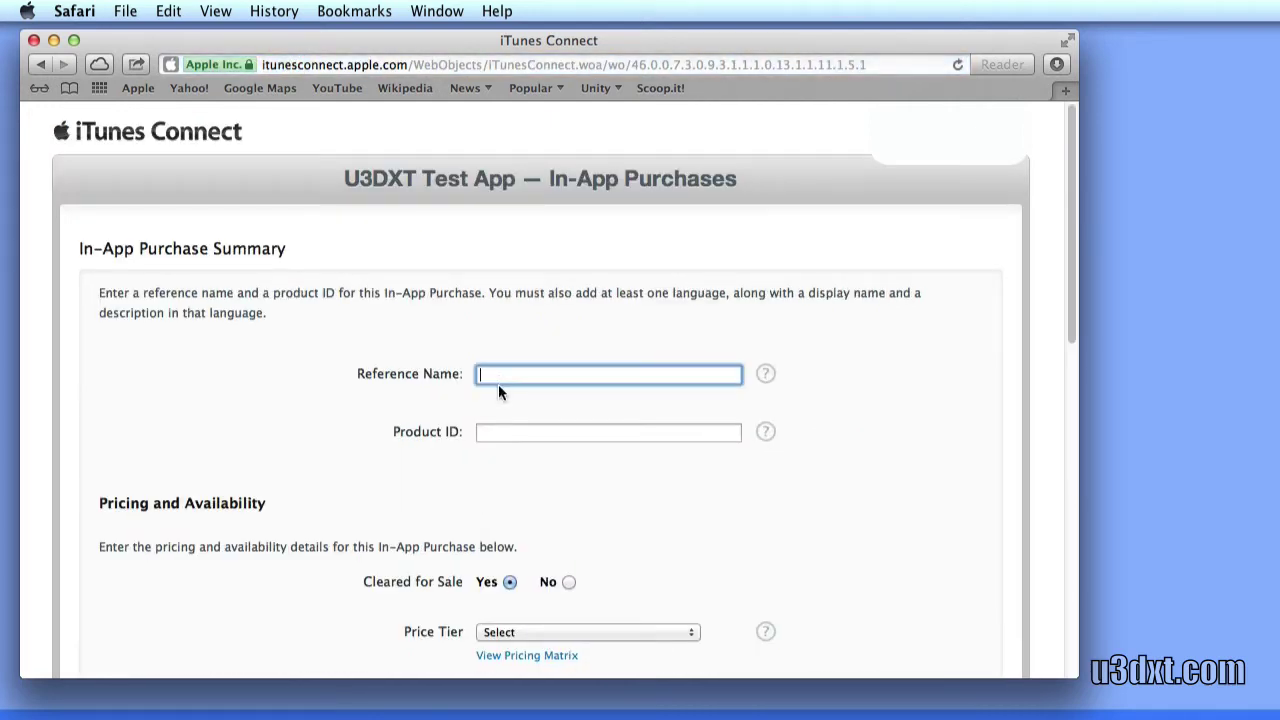
{"action": "type", "text": "COINS"}
{"action": "key", "text": "Tab"}
{"action": "type", "text": "com."}
{"action": "key", "text": "BackSpace"}
{"action": "key", "text": "BackSpace"}
{"action": "key", "text": "BackSpace"}
{"action": "key", "text": "BackSpace"}
{"action": "key", "text": "super+v"}
{"action": "type", "text": ".coints"}
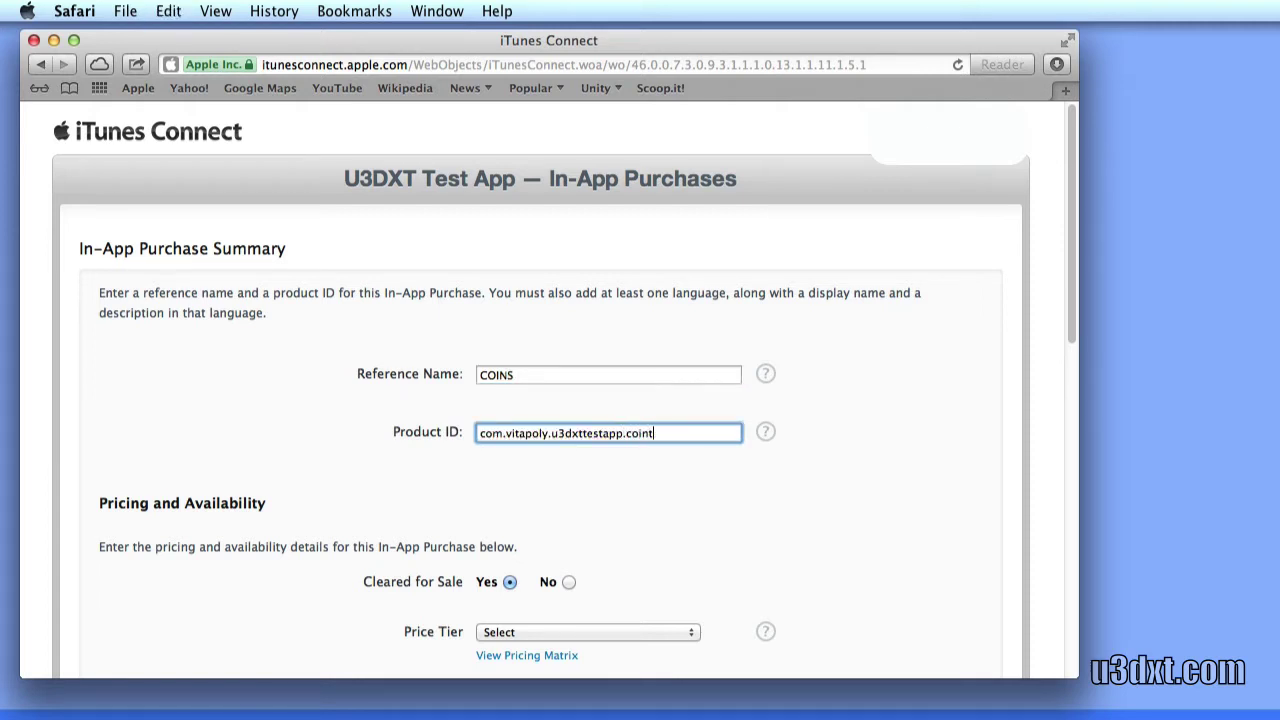
Set the COINS purchase price to Tier 1
{"action": "scroll", "coordinate": [545, 390], "scroll_direction": "down", "scroll_amount": 5}
{"action": "left_click", "coordinate": [553, 392]}
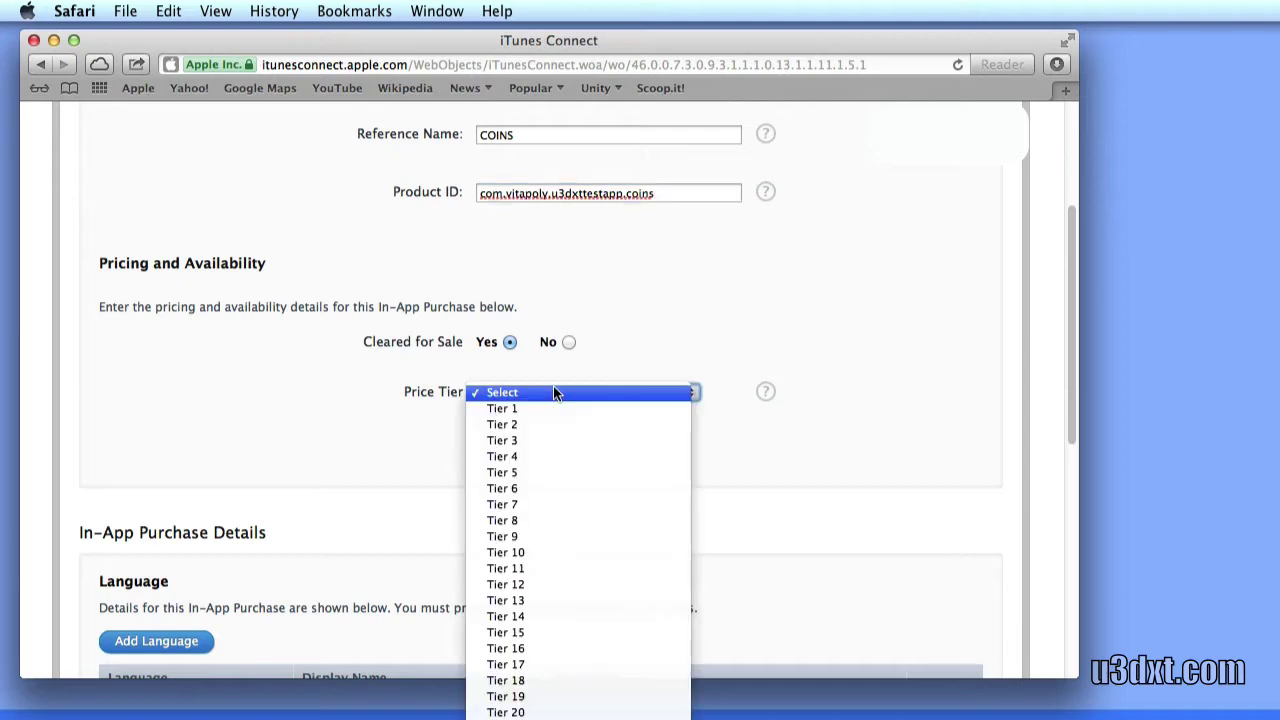
{"action": "left_click", "coordinate": [553, 408]}
{"action": "scroll", "coordinate": [792, 504], "scroll_direction": "down", "scroll_amount": 10}
{"action": "scroll", "coordinate": [792, 507], "scroll_direction": "down", "scroll_amount": 8}
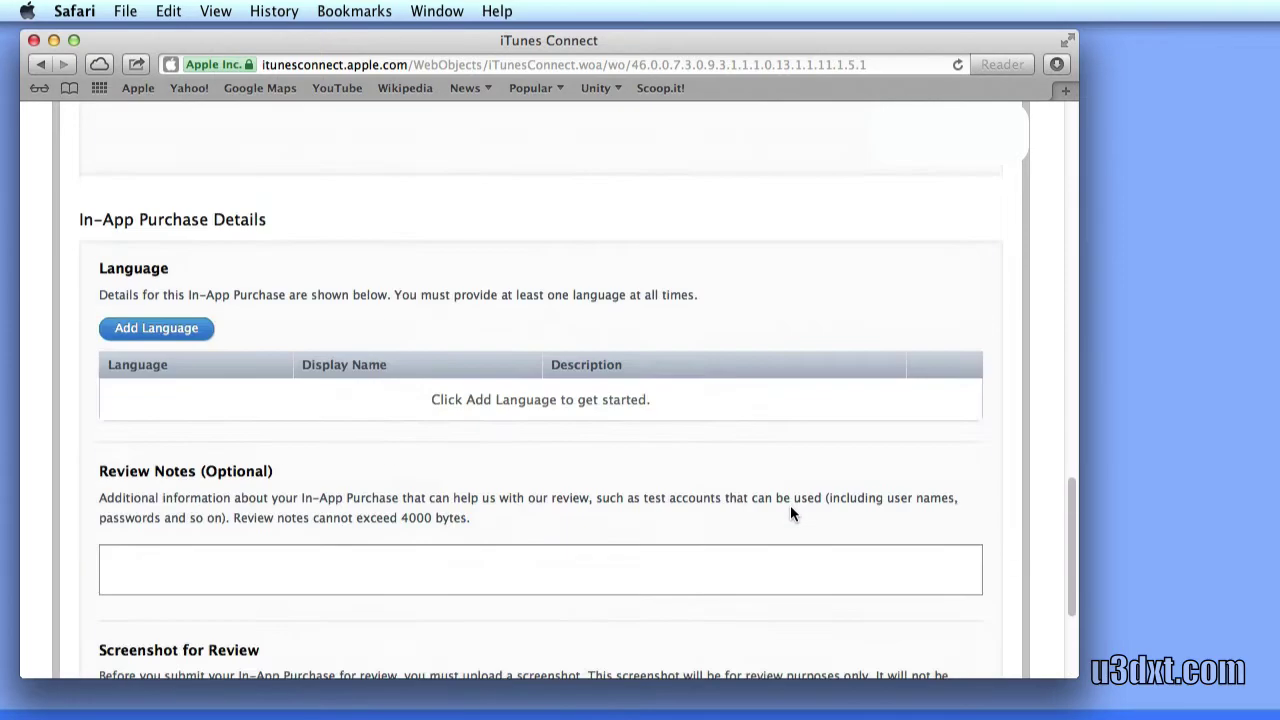
Add an English entry 'COINS' described '100 Coins For Use In Trading for Items' and save
{"action": "left_click", "coordinate": [153, 336]}
{"action": "left_click", "coordinate": [543, 289]}
{"action": "type", "text": "COINS"}
{"action": "left_click", "coordinate": [596, 363]}
{"action": "type", "text": "100 Coins"}
{"action": "key", "text": "Return"}
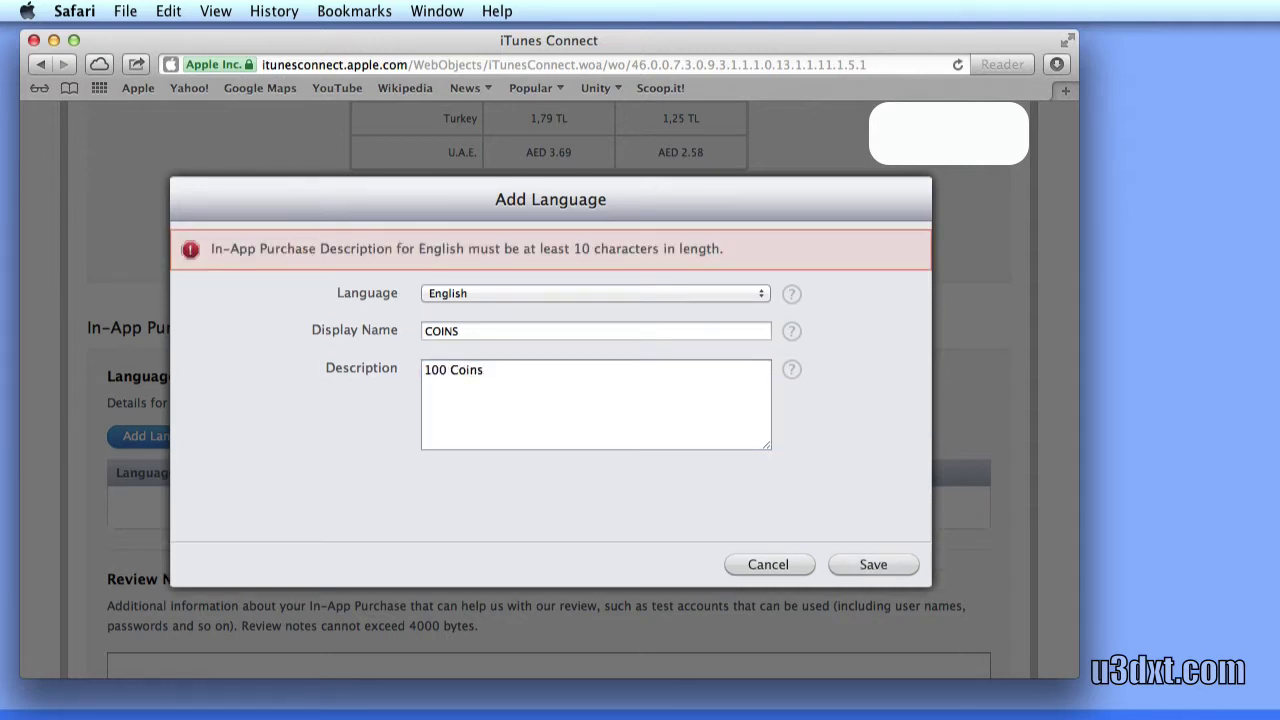
{"action": "left_click", "coordinate": [484, 370]}
{"action": "type", "text": "For Use In Trading for Items"}
{"action": "key", "text": "Return"}
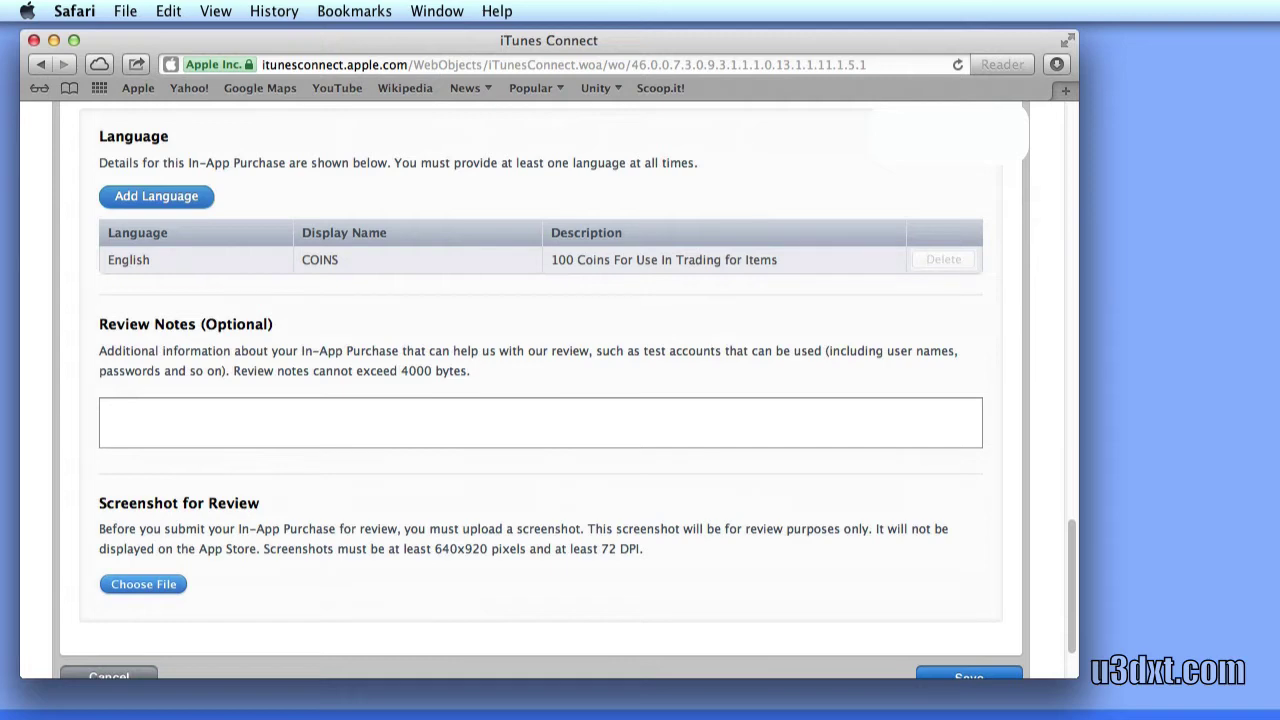
{"action": "scroll", "coordinate": [540, 400], "scroll_direction": "down", "scroll_amount": 3}
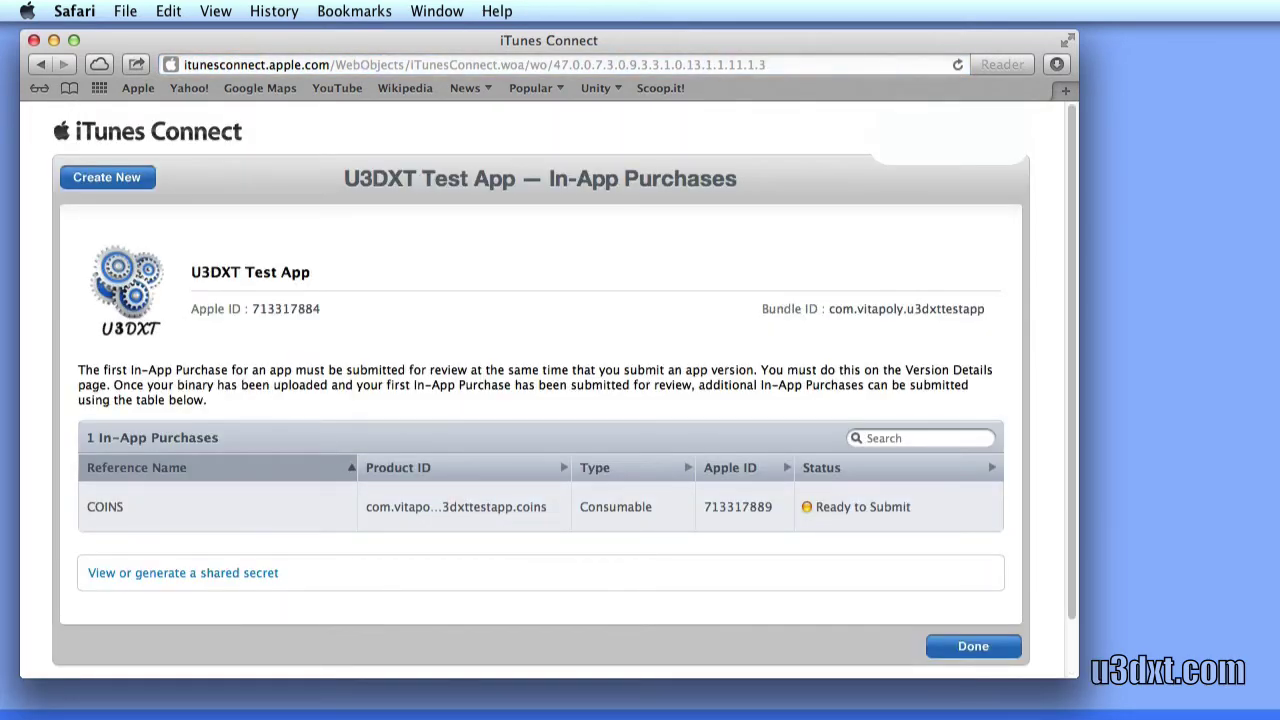
{"action": "scroll", "coordinate": [540, 400], "scroll_direction": "down", "scroll_amount": 2}
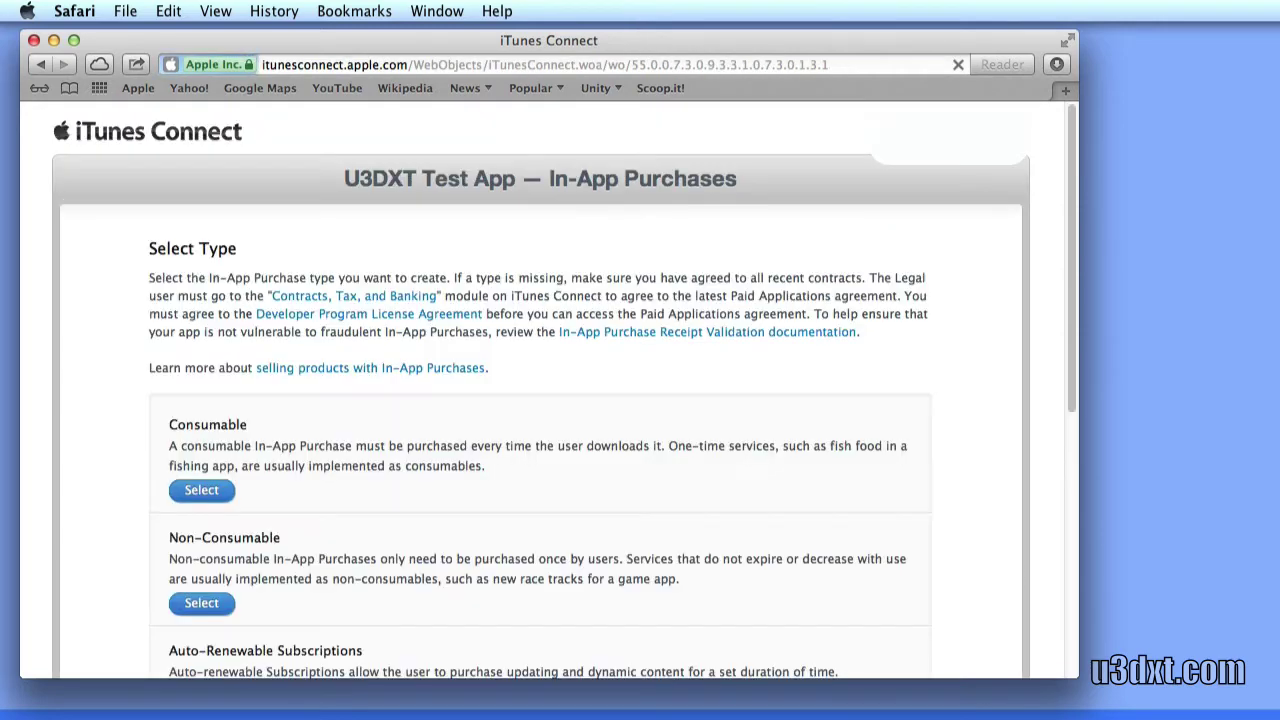
{"action": "scroll", "coordinate": [540, 400], "scroll_direction": "down", "scroll_amount": 2}
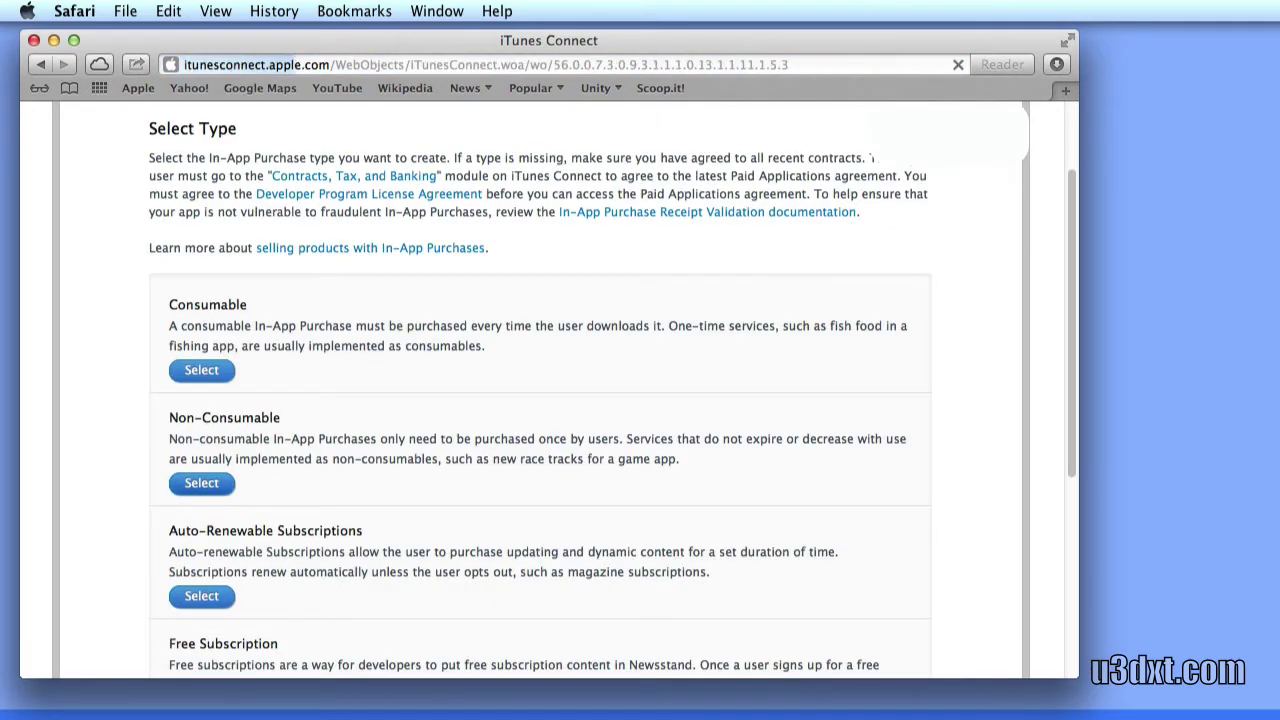
Name the non-consumable LEVEL_TWO with product ID com.vitapoly.u3dxttestapp.level_two at Price Tier 1
{"action": "left_click", "coordinate": [608, 374]}
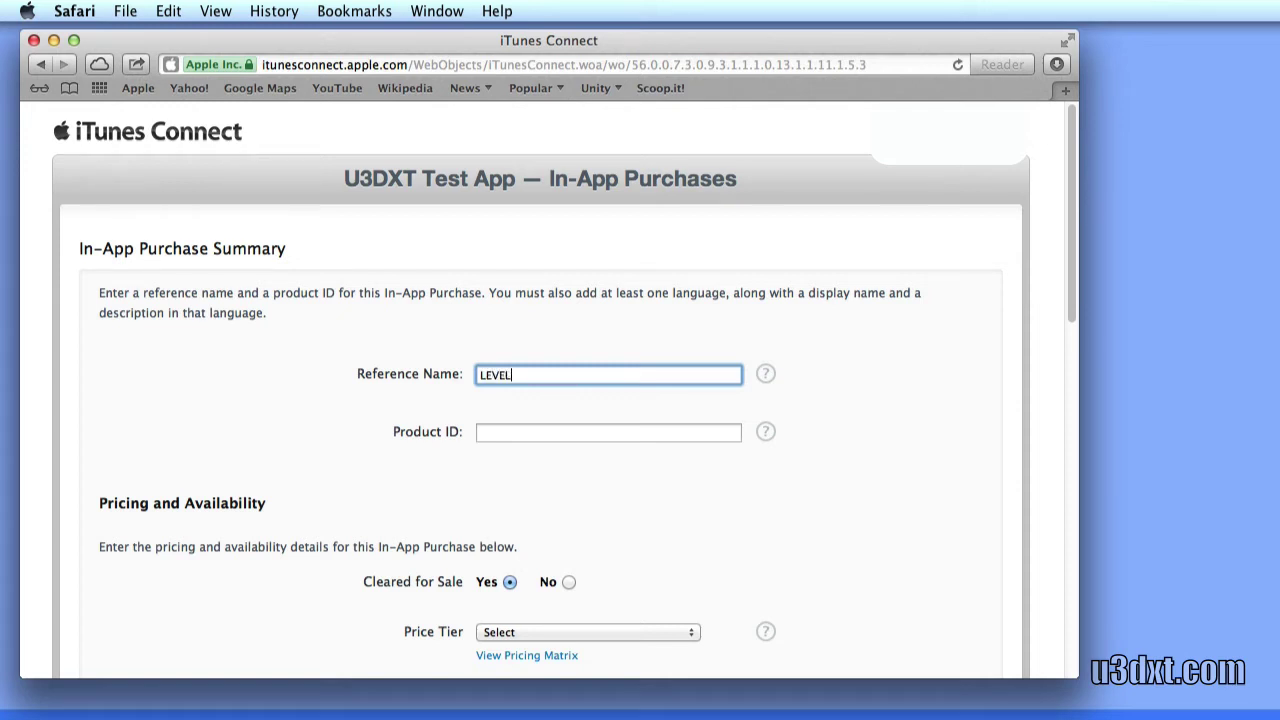
{"action": "type", "text": "LEVEL_TWO"}
{"action": "key", "text": "Tab"}
{"action": "type", "text": "com.vitapoly.u3dxttestapp.level"}
{"action": "key", "text": "BackSpace"}
{"action": "key", "text": "BackSpace"}
{"action": "key", "text": "BackSpace"}
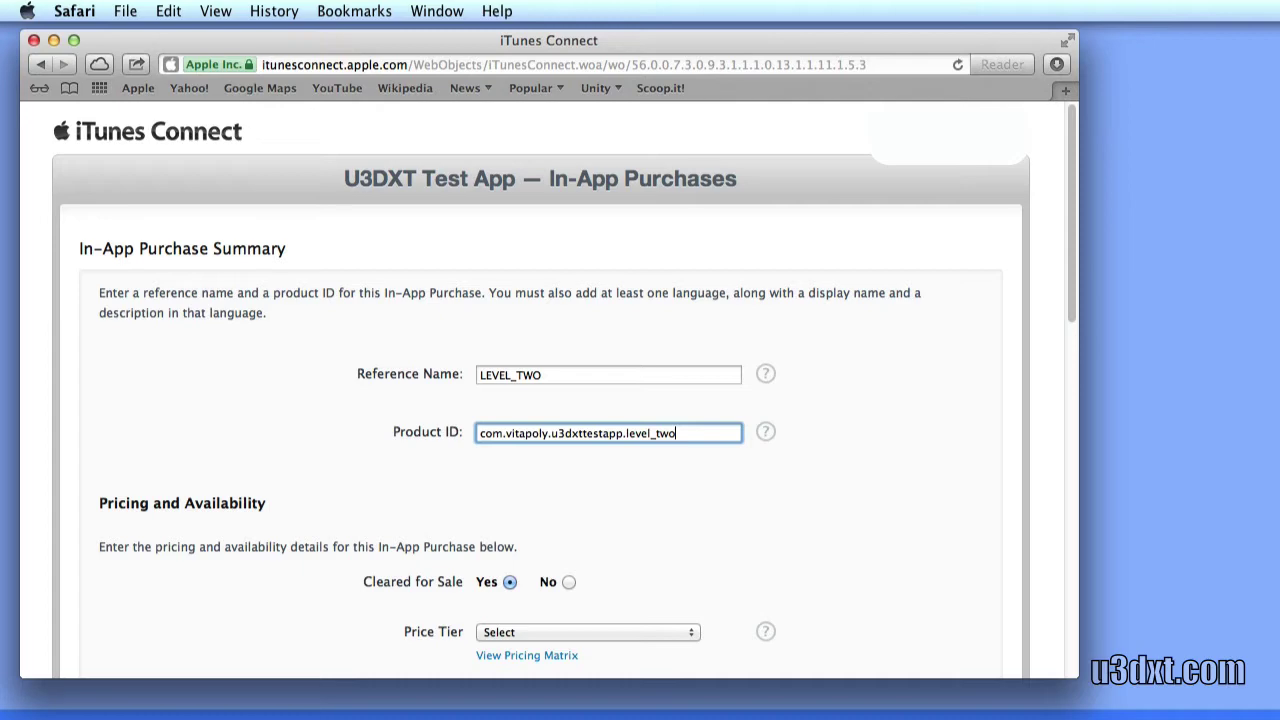
{"action": "scroll", "coordinate": [540, 400], "scroll_direction": "down", "scroll_amount": 5}
{"action": "left_click", "coordinate": [585, 391]}
{"action": "left_click", "coordinate": [555, 423]}
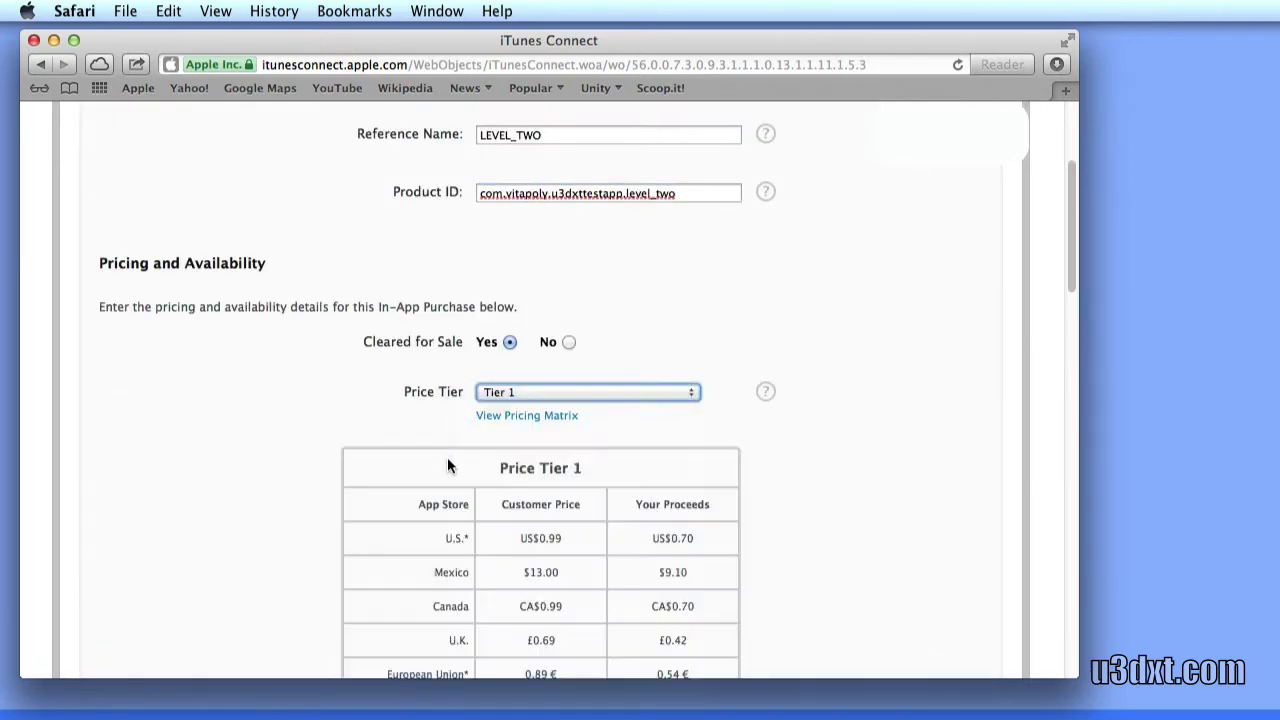
{"action": "scroll", "coordinate": [217, 465], "scroll_direction": "down", "scroll_amount": 10}
{"action": "scroll", "coordinate": [216, 466], "scroll_direction": "down", "scroll_amount": 10}
{"action": "scroll", "coordinate": [216, 466], "scroll_direction": "up", "scroll_amount": 2}
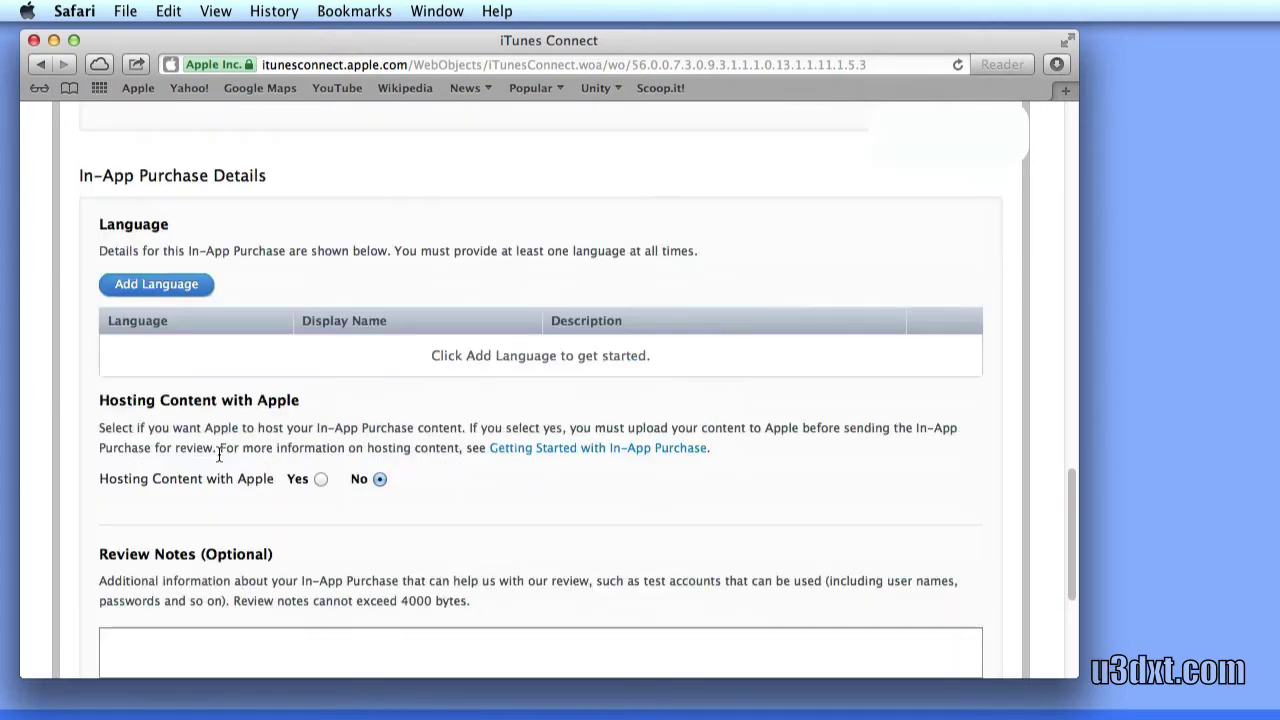
Add an English entry 'LEVEL TWO' described 'Unlocks the second level' and save
{"action": "left_click", "coordinate": [190, 286]}
{"action": "left_click", "coordinate": [534, 289]}
{"action": "type", "text": "LEVEL"}
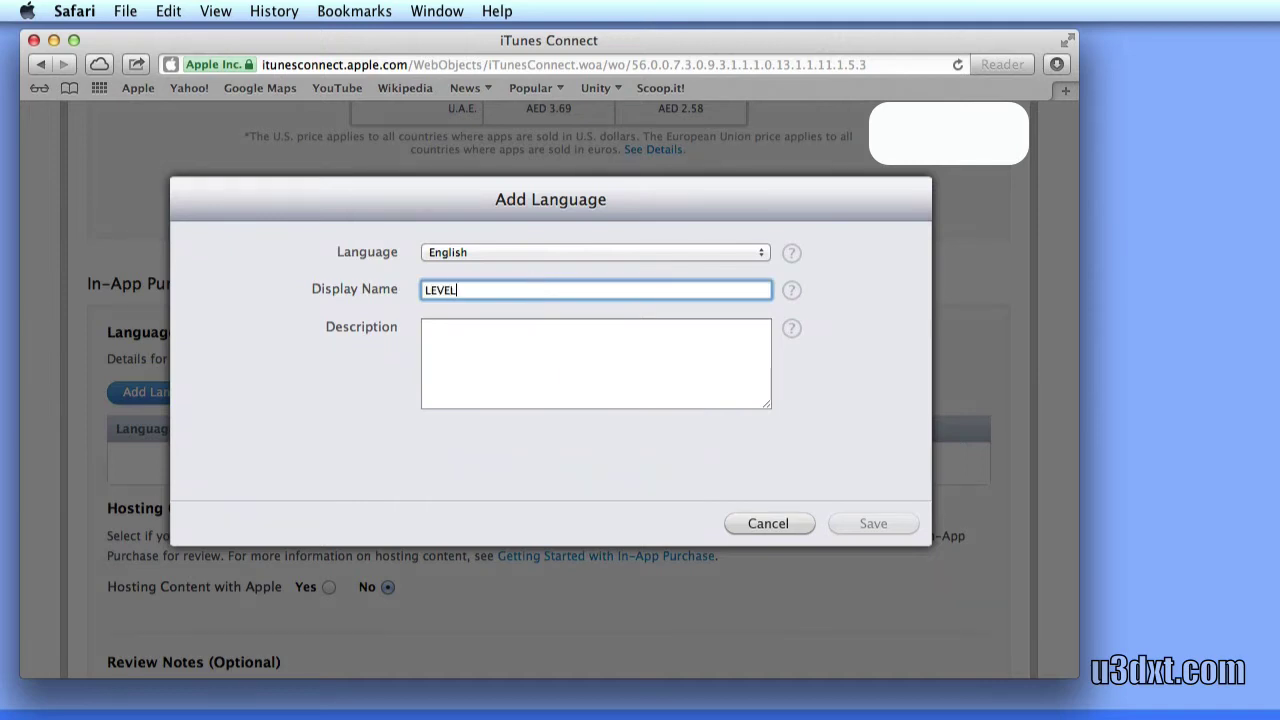
{"action": "type", "text": " TWO"}
{"action": "left_click", "coordinate": [425, 329]}
{"action": "type", "text": "Unlocks the second "}
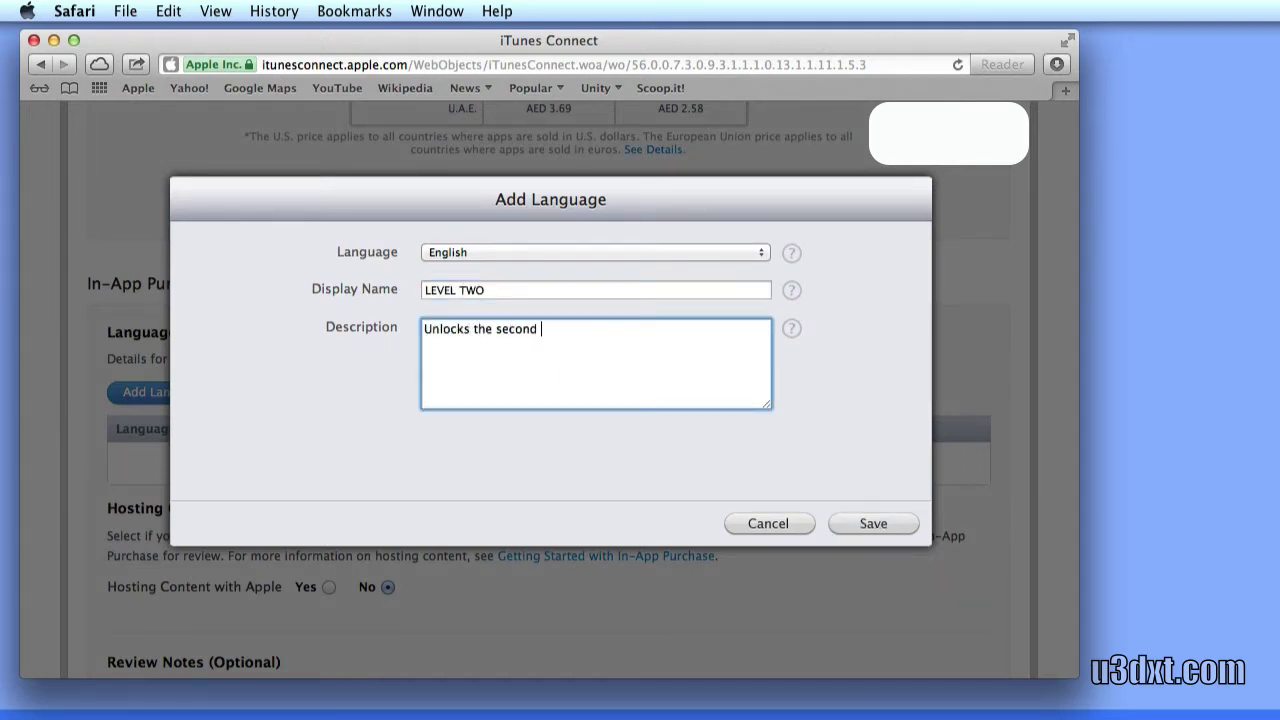
{"action": "type", "text": "level"}
{"action": "left_click", "coordinate": [873, 523]}
{"action": "scroll", "coordinate": [550, 390], "scroll_direction": "down", "scroll_amount": 5}
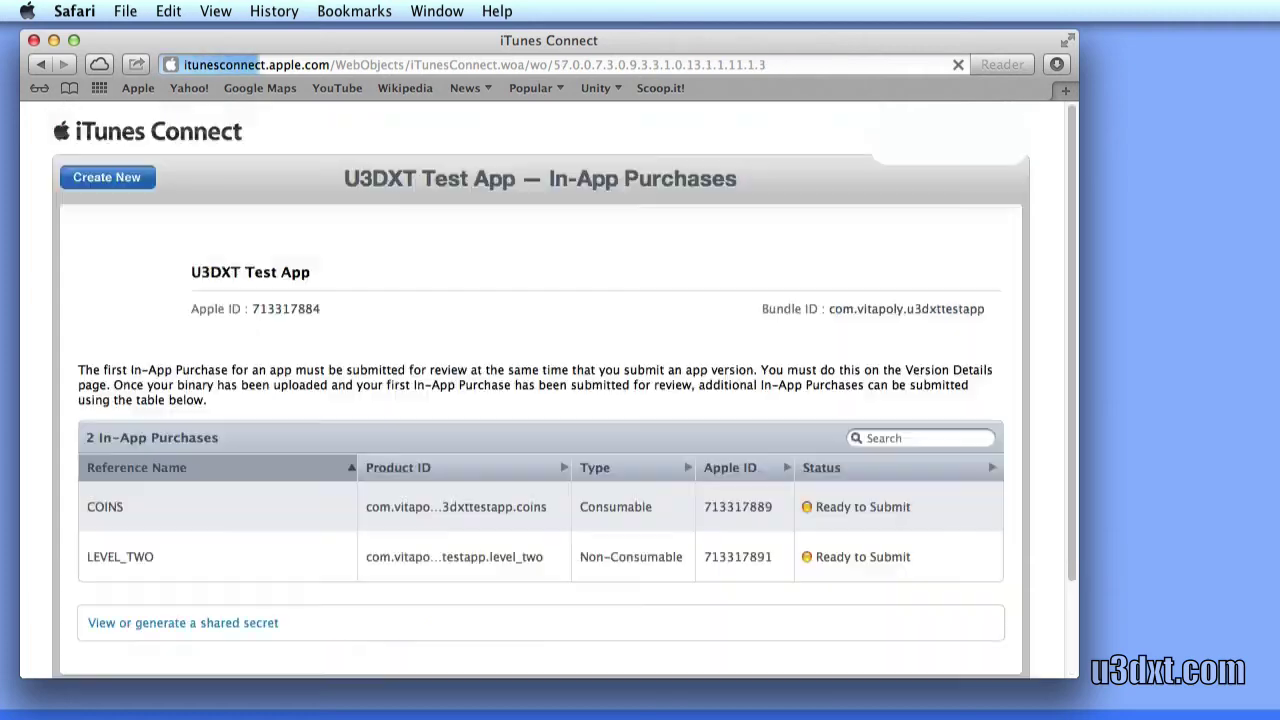
Create Unity project MyIAPTest including the iOS SDK package, discarding the old unsaved scene
{"action": "scroll", "coordinate": [540, 400], "scroll_direction": "down", "scroll_amount": 3}
{"action": "double_click", "coordinate": [906, 196]}
{"action": "key", "text": "super+c"}
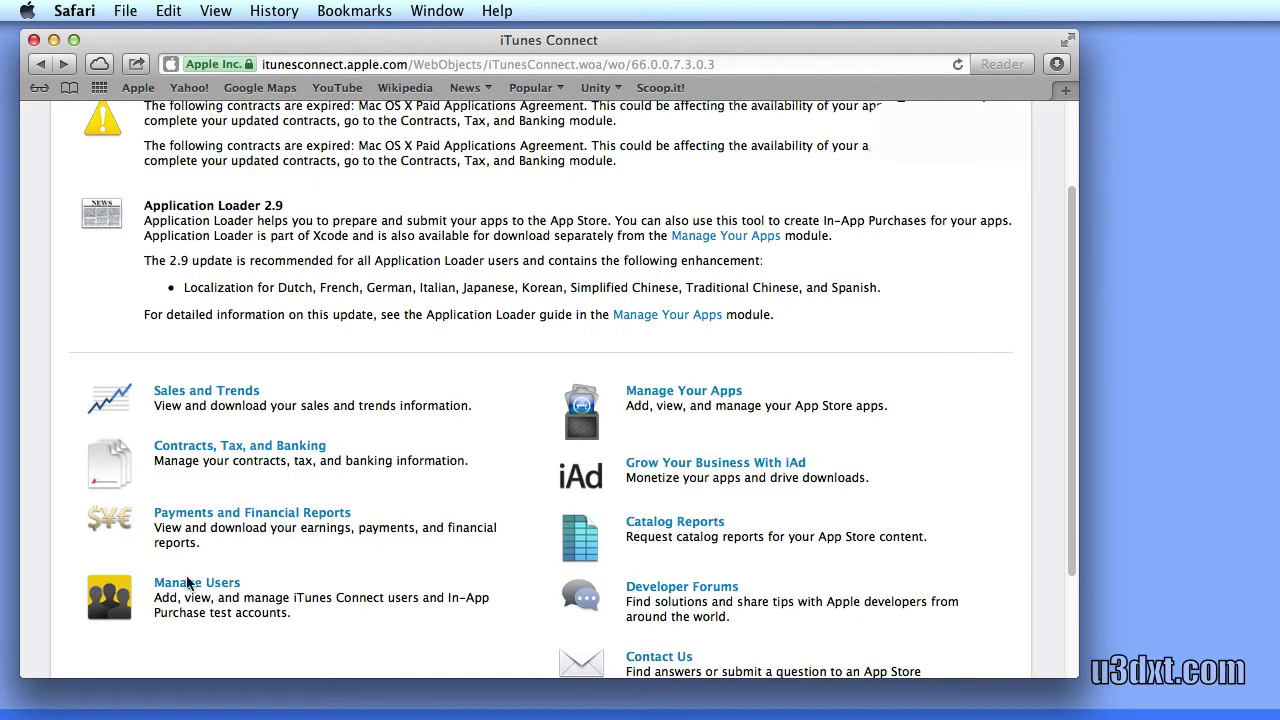
{"action": "left_click", "coordinate": [188, 584]}
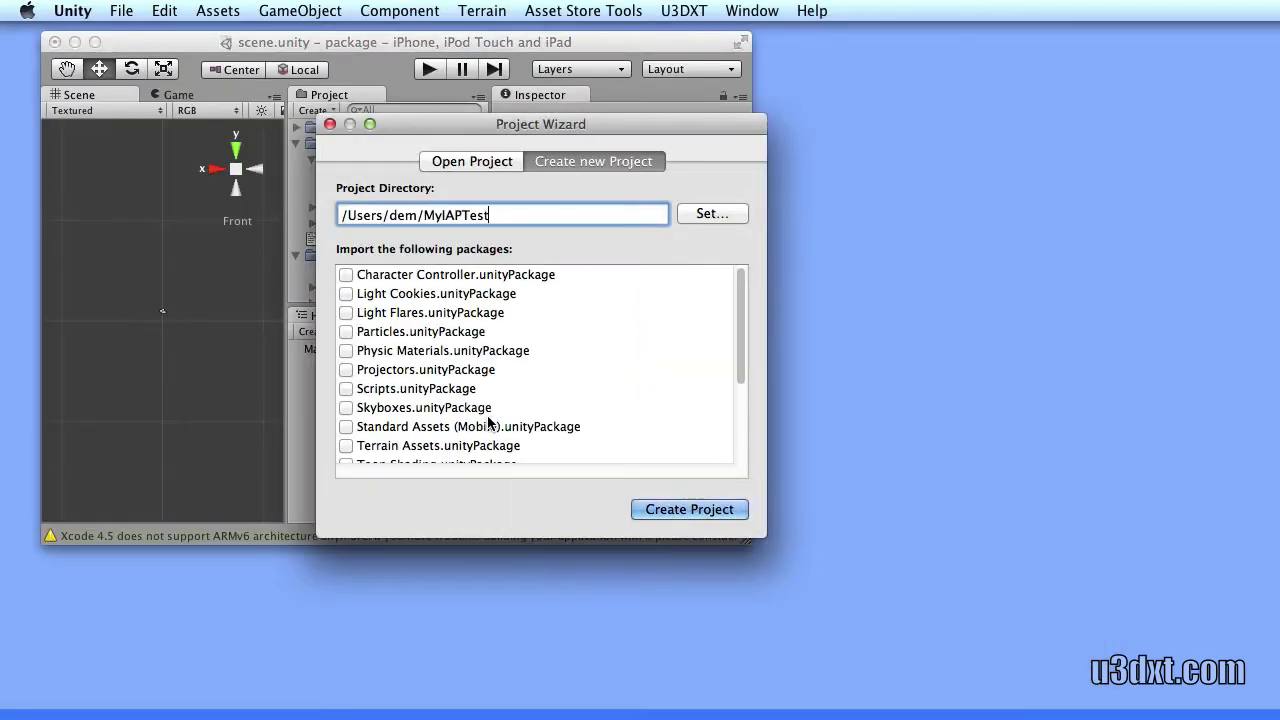
{"action": "scroll", "coordinate": [743, 385], "scroll_direction": "down", "scroll_amount": 5}
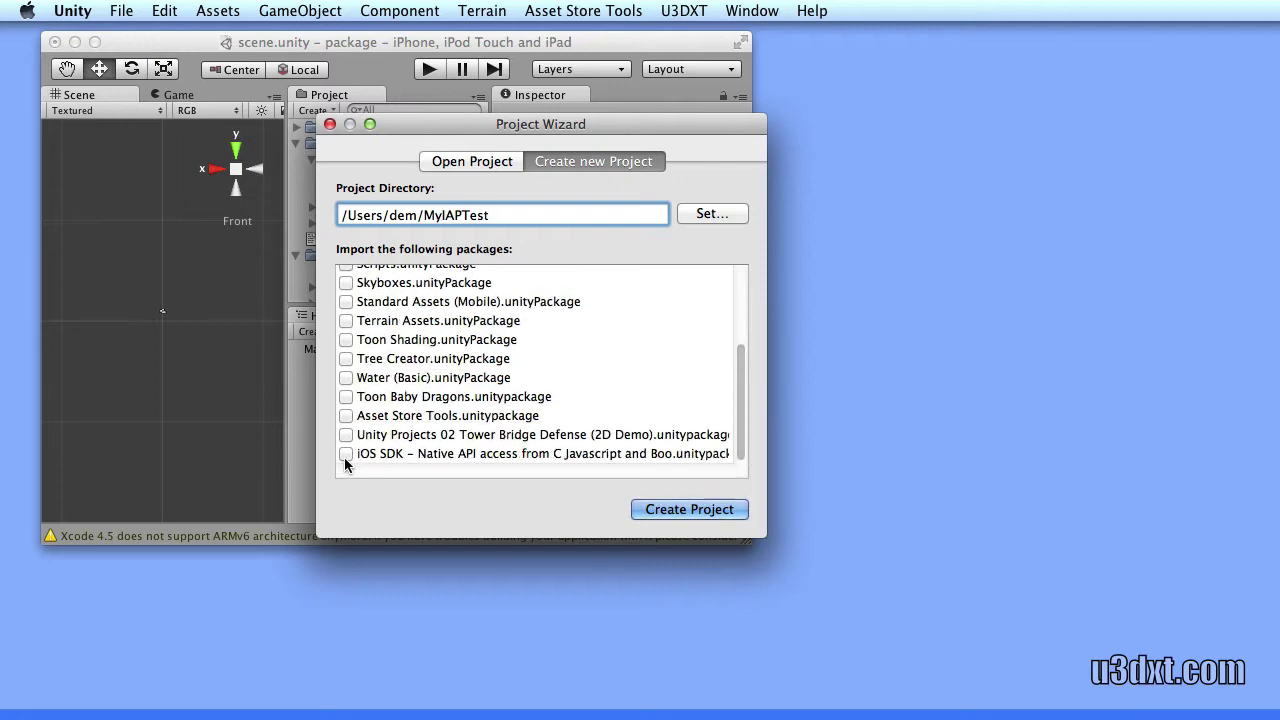
{"action": "left_click", "coordinate": [346, 453]}
{"action": "left_click", "coordinate": [689, 509]}
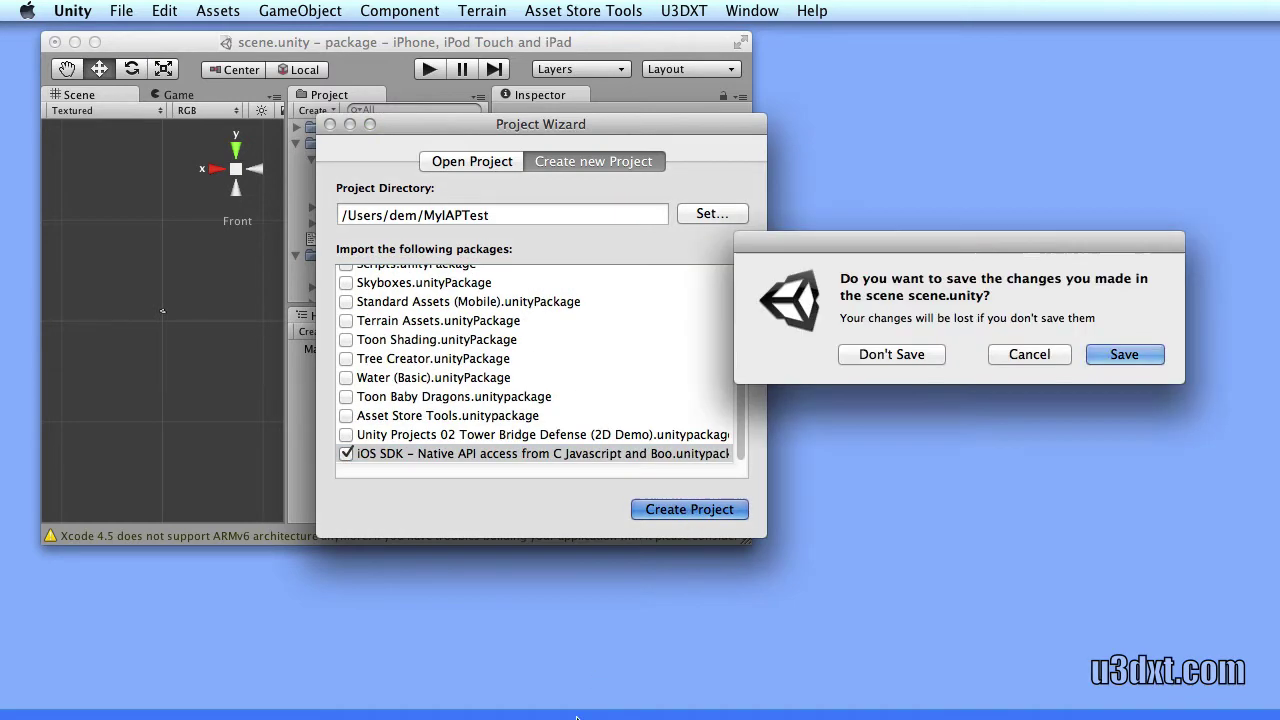
{"action": "left_click", "coordinate": [880, 355]}
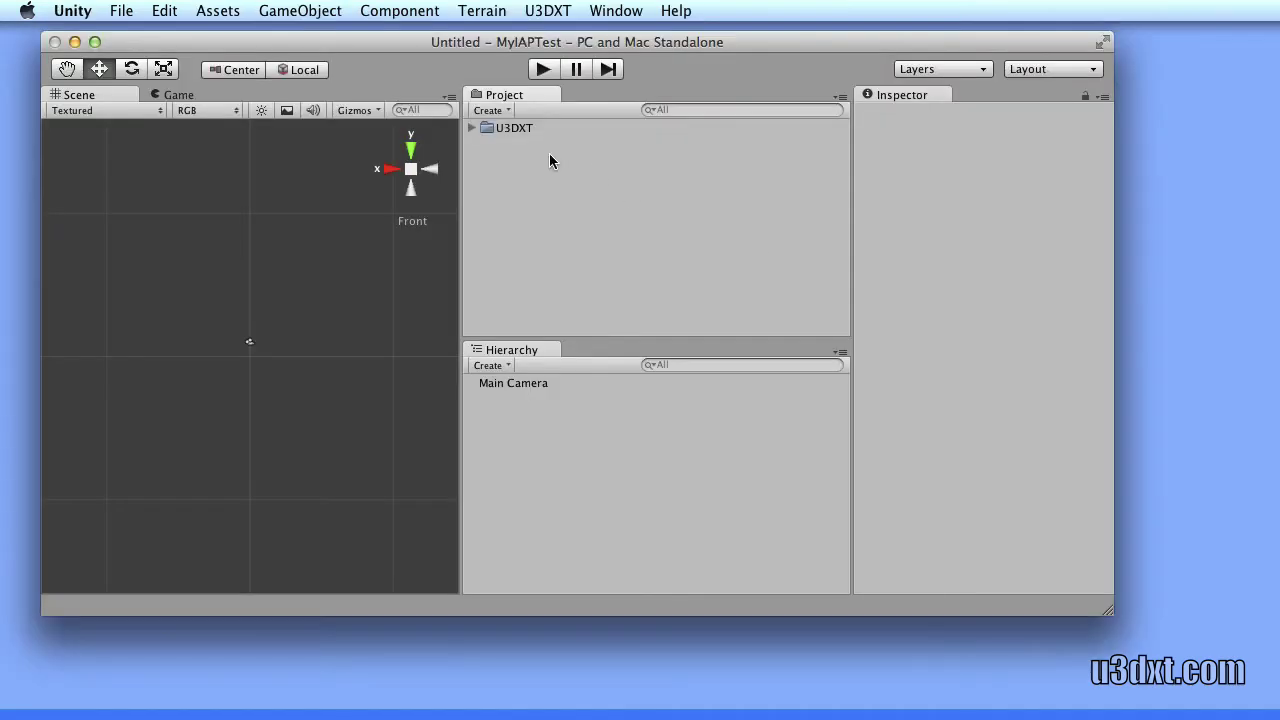
Import the IAPTest package from U3DXT > Examples > iap and select the IAPTest script
{"action": "left_click", "coordinate": [471, 128]}
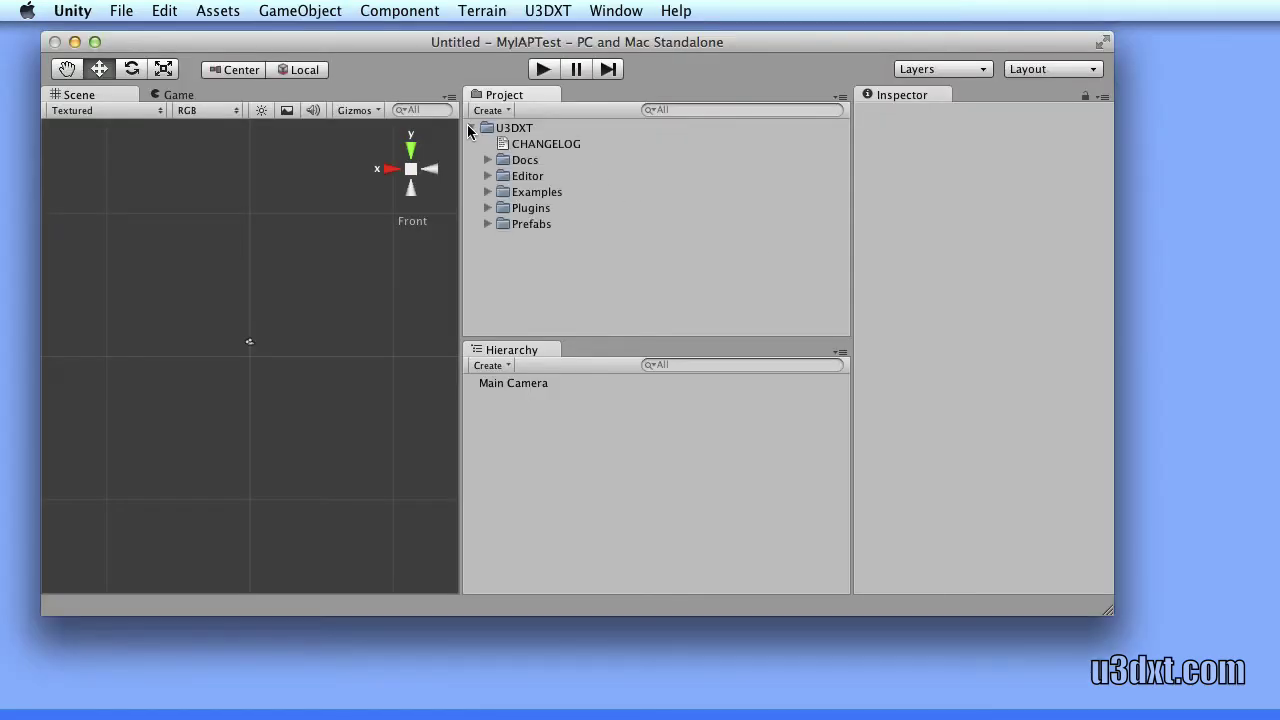
{"action": "left_click", "coordinate": [488, 192]}
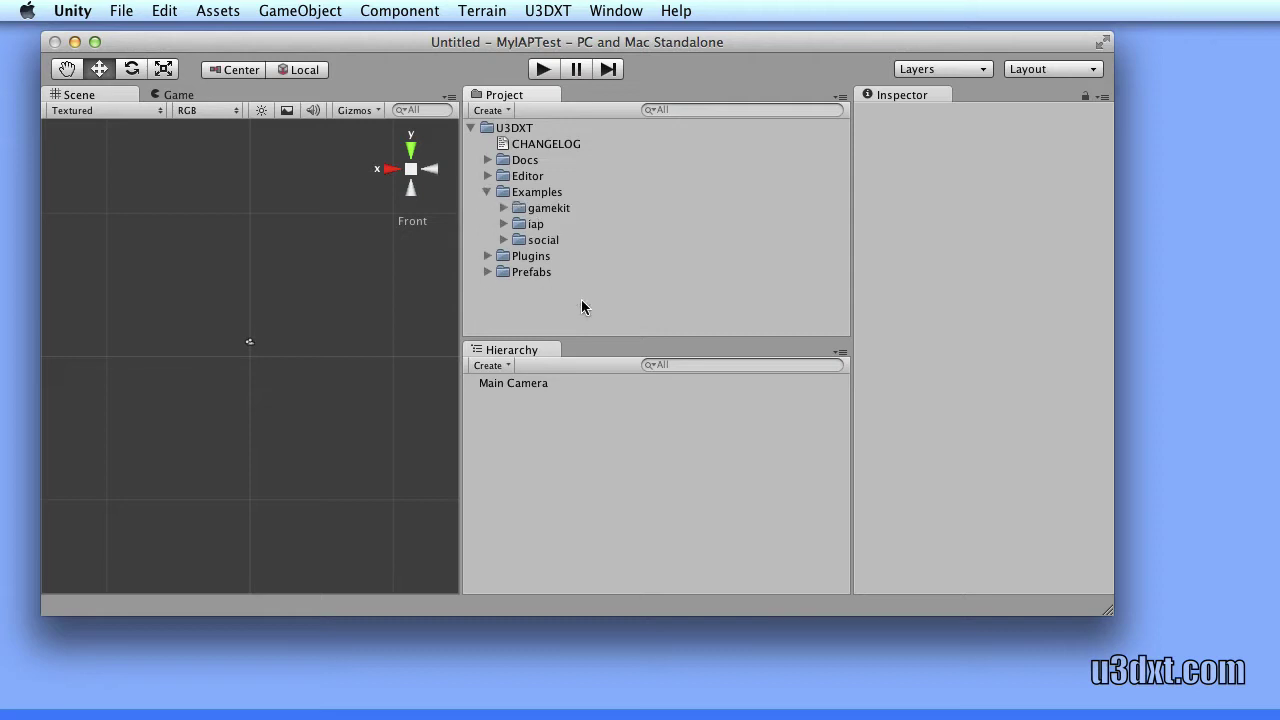
{"action": "left_click", "coordinate": [503, 224]}
{"action": "double_click", "coordinate": [562, 240]}
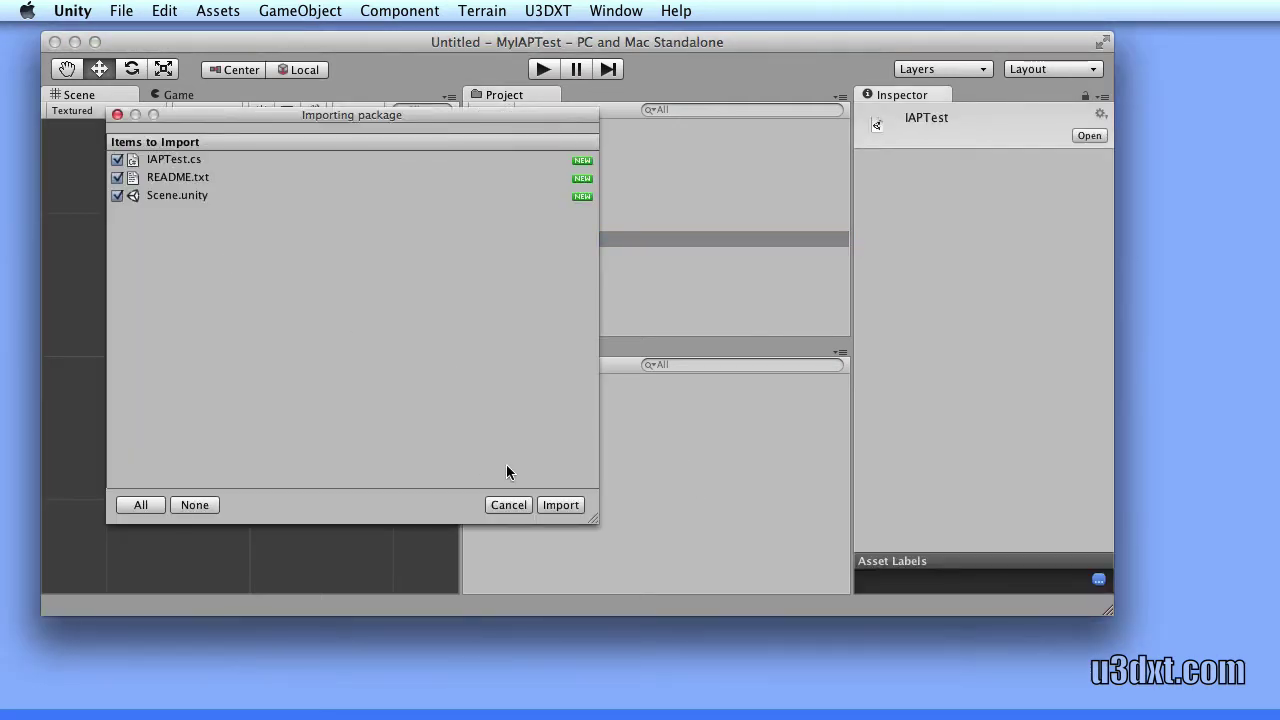
{"action": "left_click", "coordinate": [561, 505]}
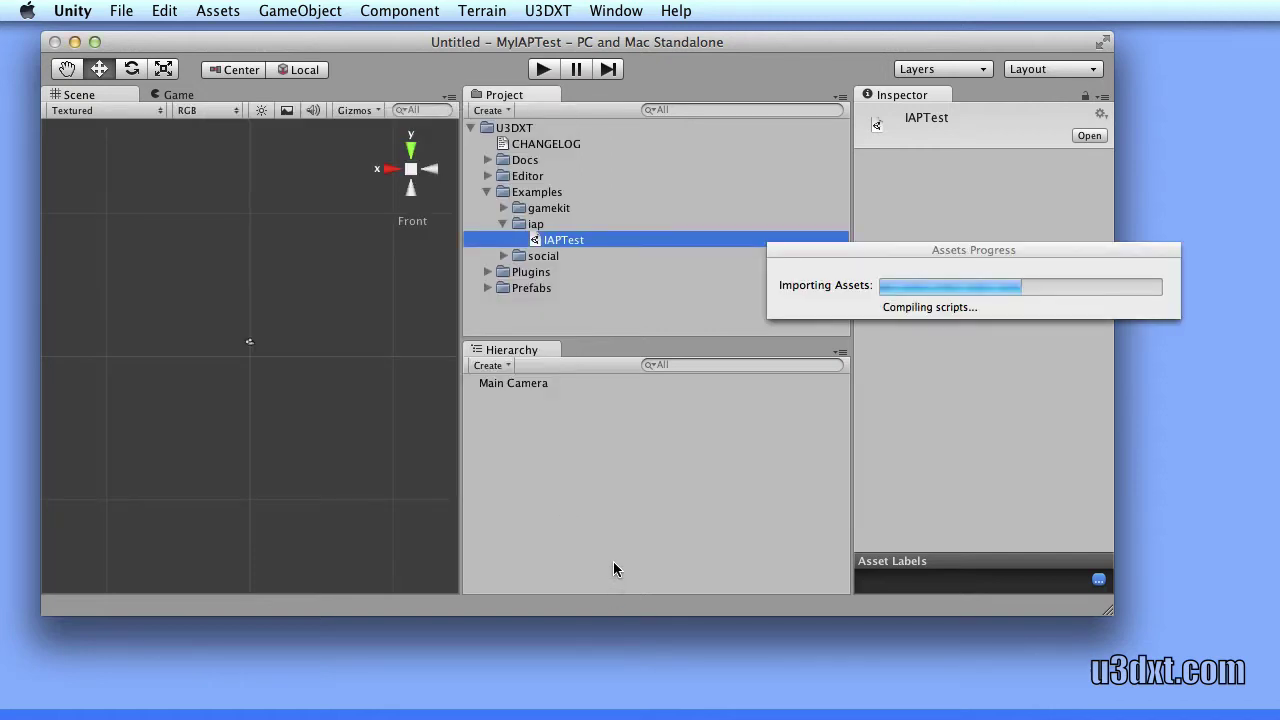
{"action": "left_click", "coordinate": [471, 176]}
{"action": "left_click", "coordinate": [514, 145]}
{"action": "key", "text": "Up"}
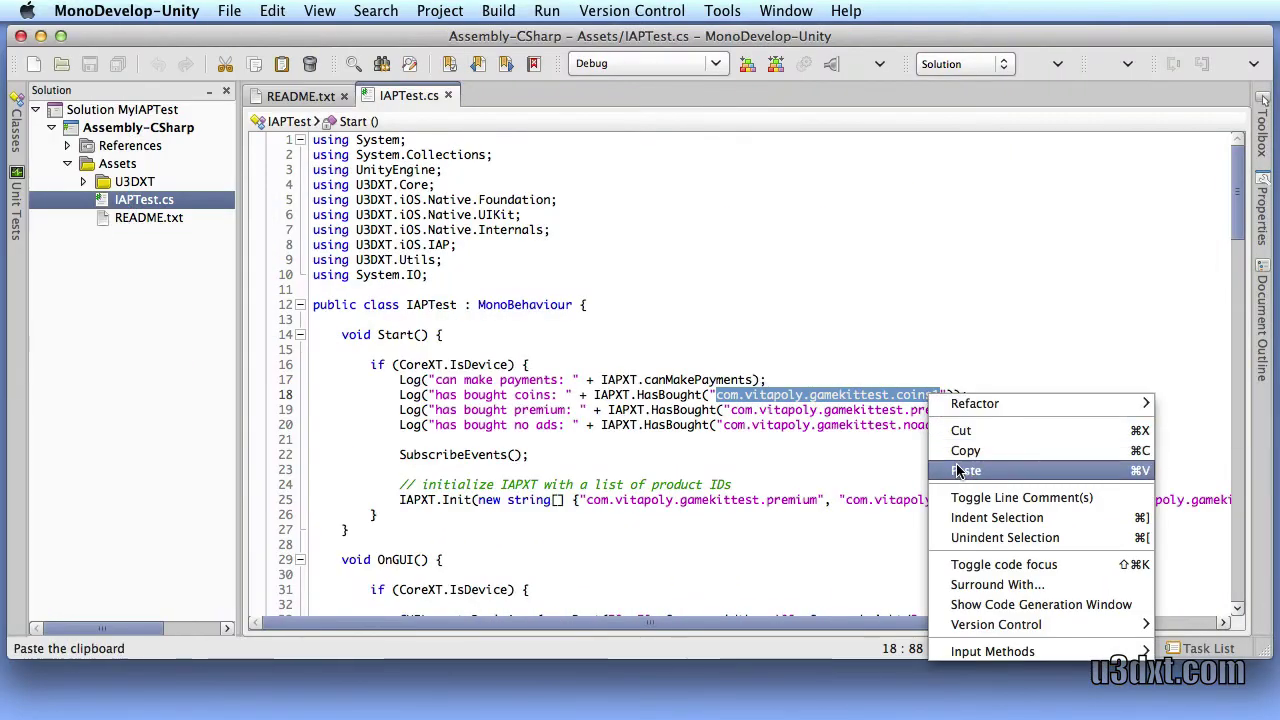
Change the product IDs on lines 18–19 to the u3dxttestapp prefix with .coins and .leveltwo
{"action": "left_click", "coordinate": [954, 466]}
{"action": "type", "text": ".coins\"));"}
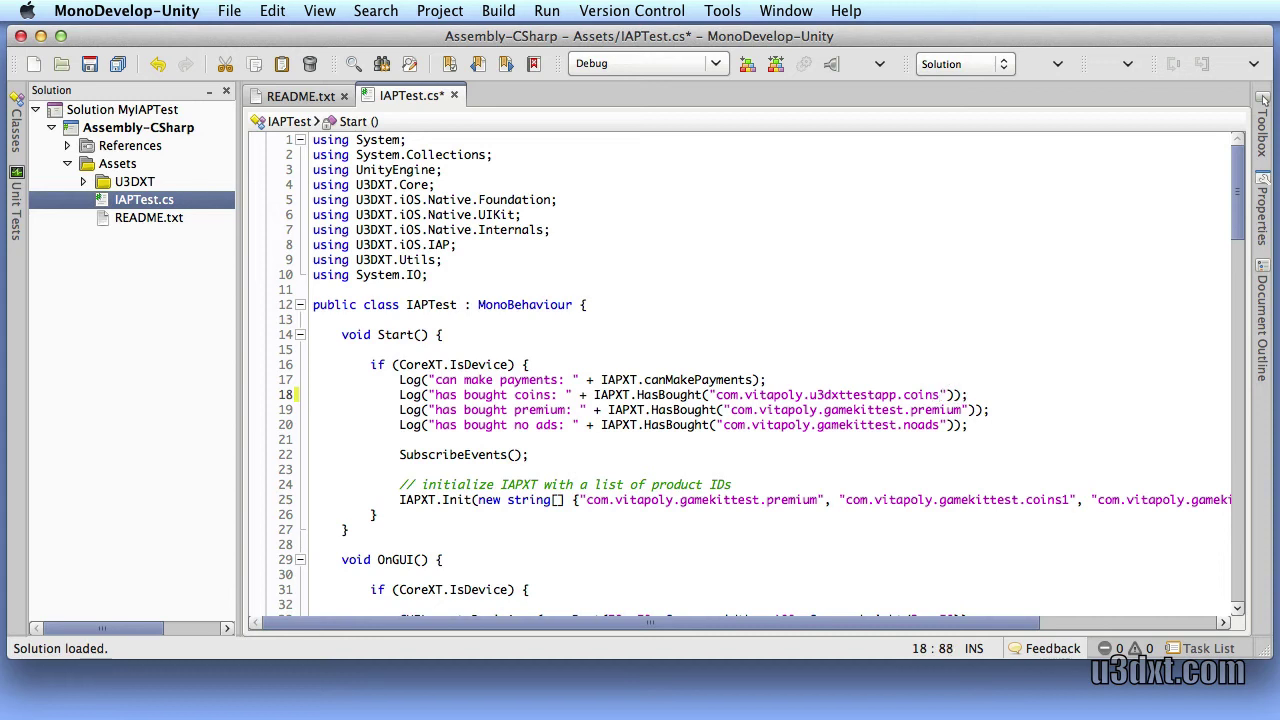
{"action": "double_click", "coordinate": [541, 410]}
{"action": "double_click", "coordinate": [948, 409]}
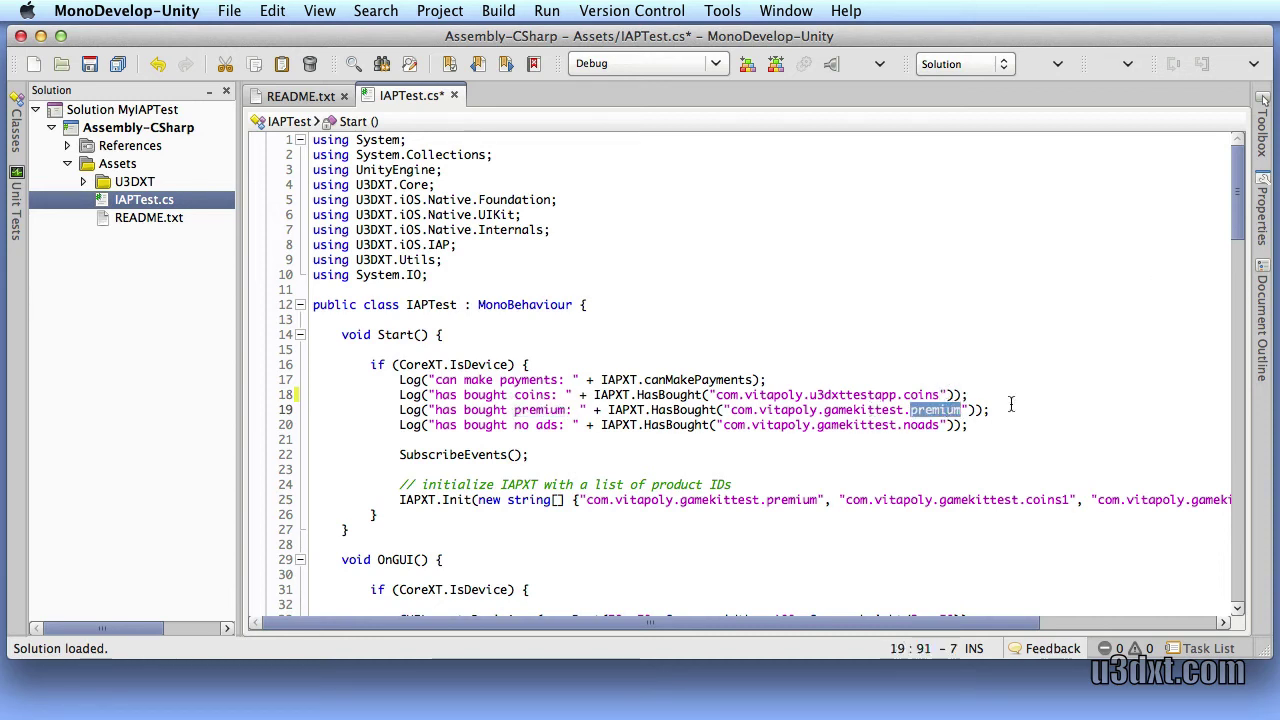
{"action": "type", "text": "level"}
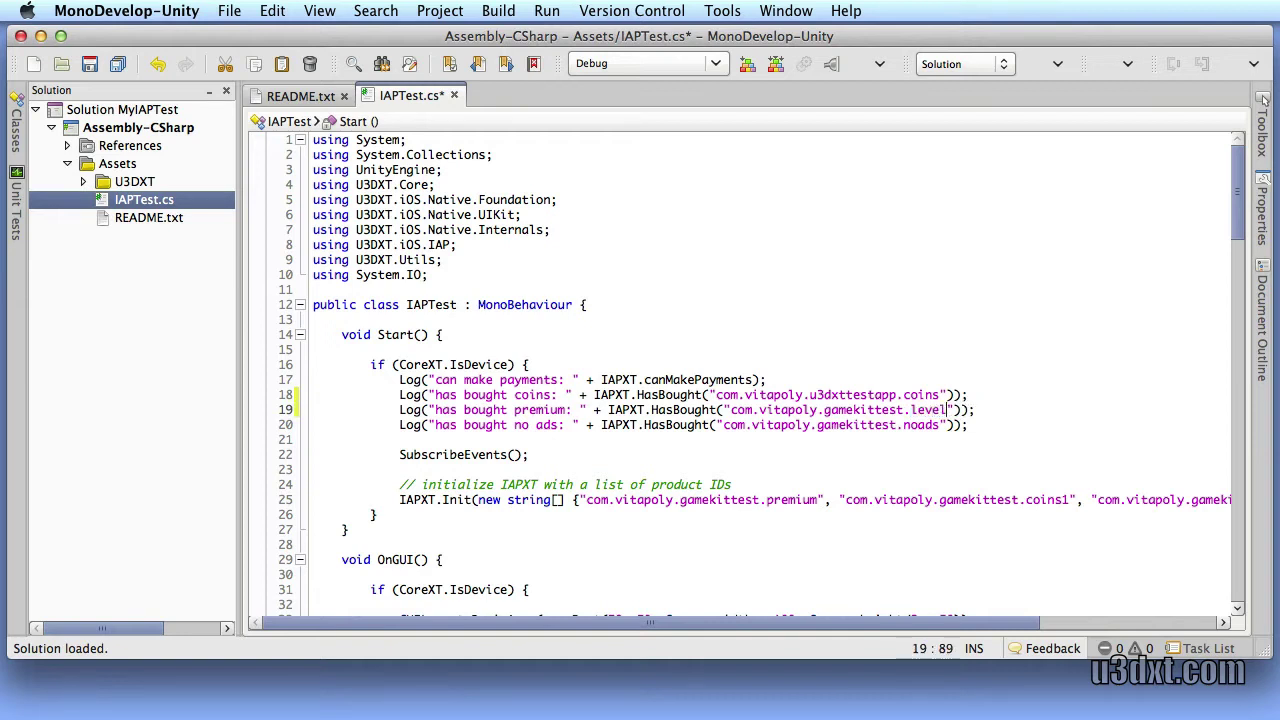
{"action": "left_click_drag", "start_coordinate": [952, 410], "coordinate": [729, 410]}
{"action": "right_click", "coordinate": [755, 408]}
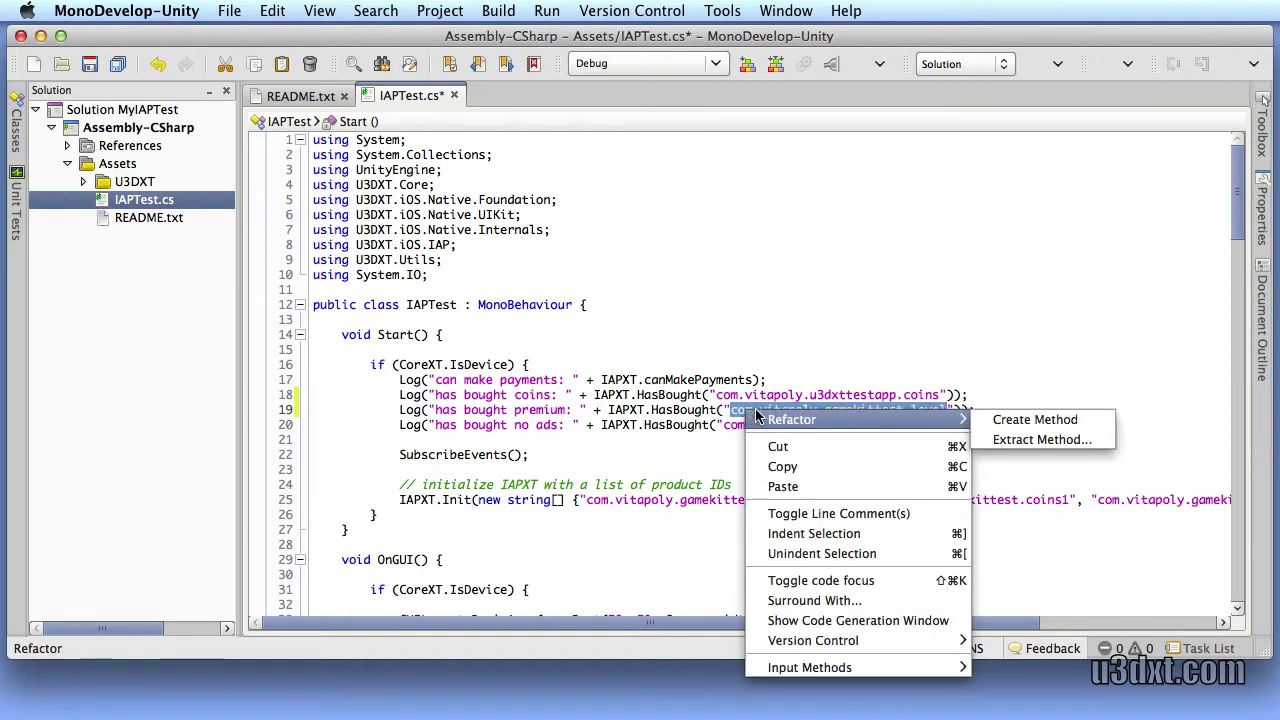
{"action": "left_click", "coordinate": [777, 486]}
{"action": "type", "text": ".leveltwo"}
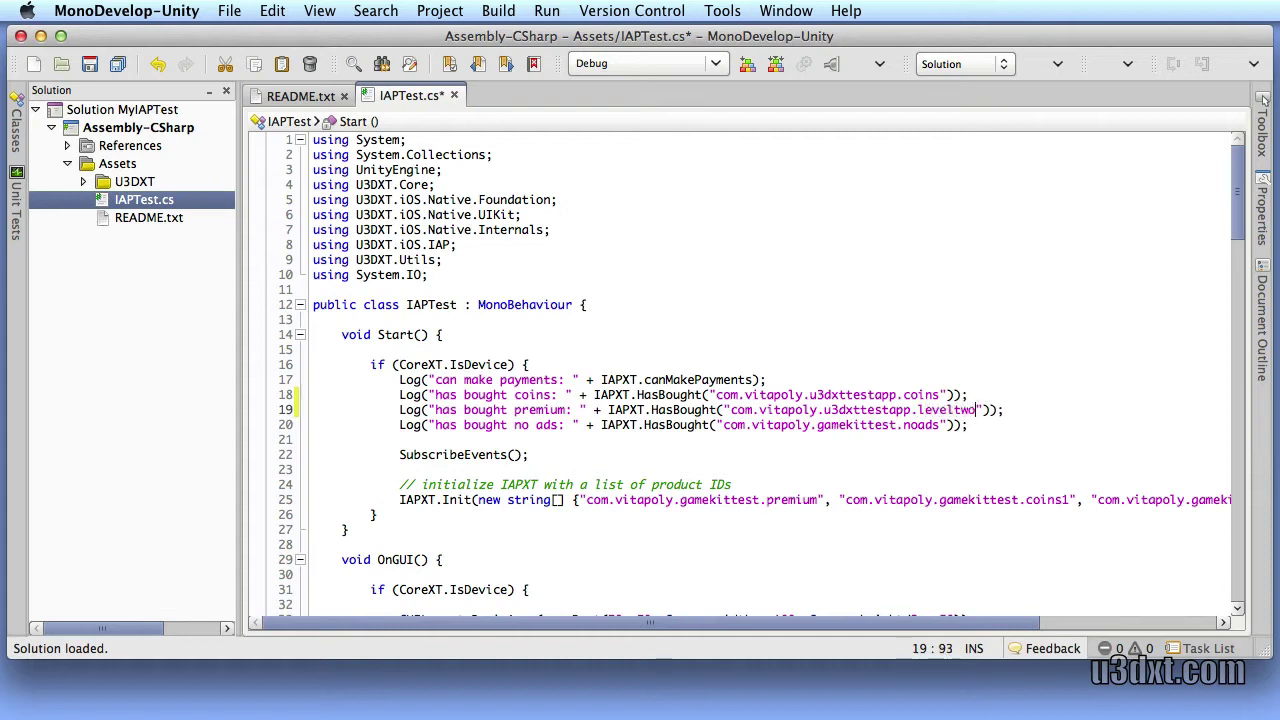
Comment out the no-ads log line and correct the second ID to level_two
{"action": "left_click", "coordinate": [389, 425]}
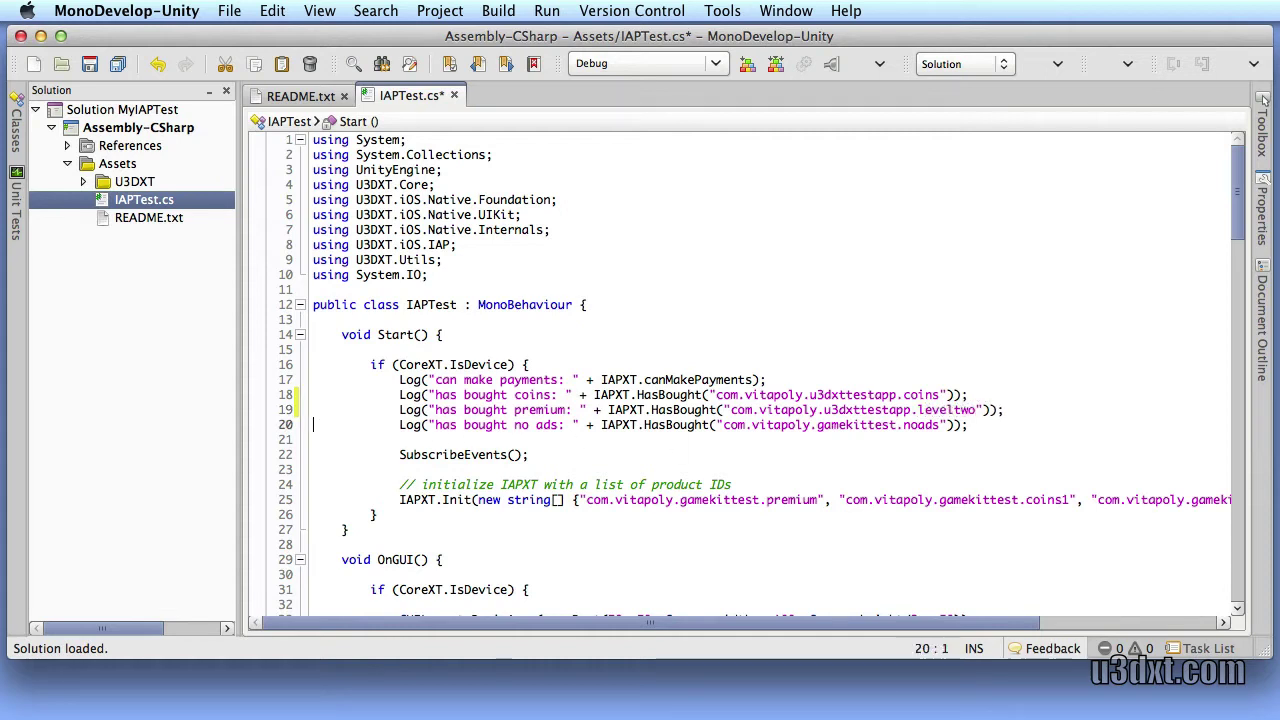
{"action": "key", "text": "super+slash"}
{"action": "left_click", "coordinate": [961, 410]}
{"action": "type", "text": "_"}
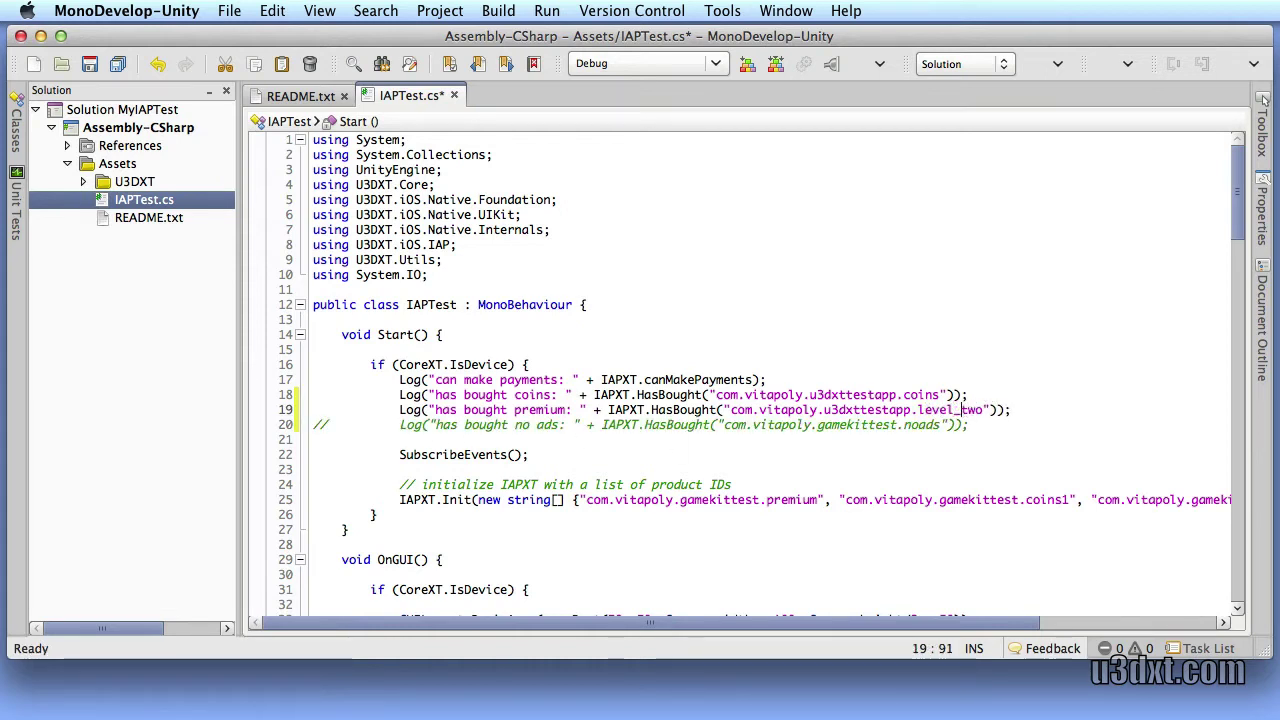
{"action": "double_click", "coordinate": [478, 457]}
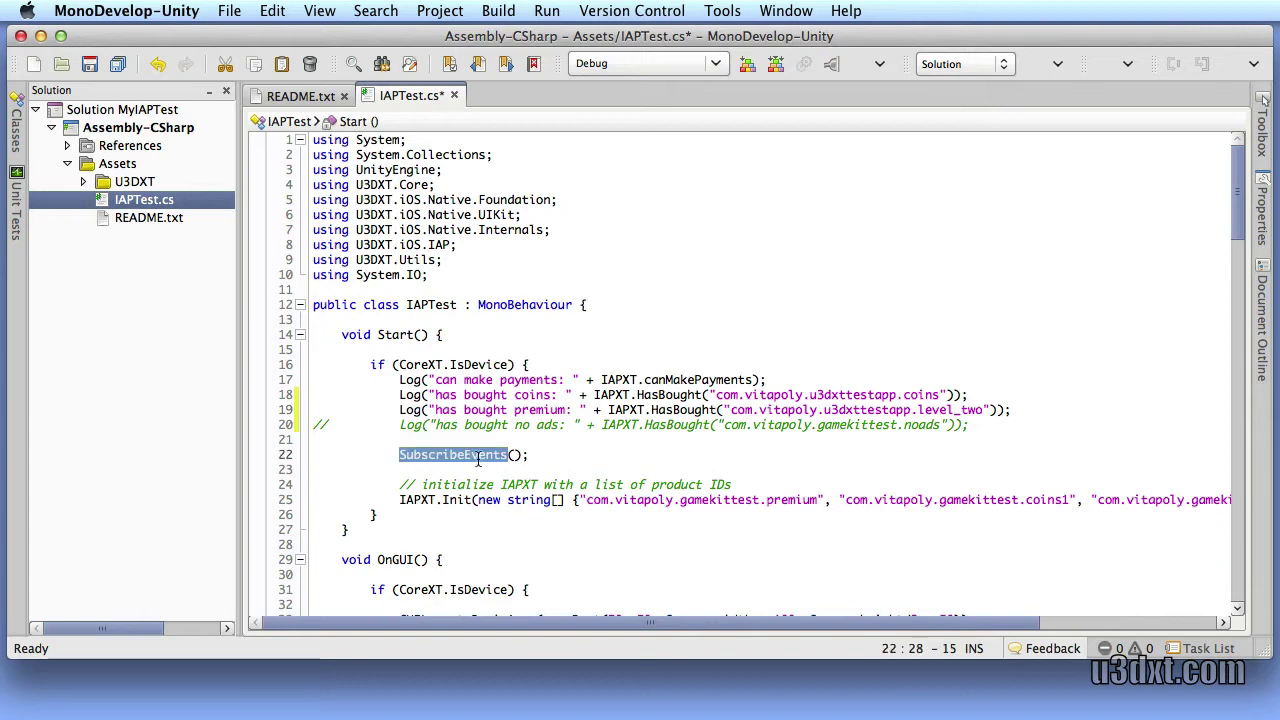
{"action": "left_click_drag", "start_coordinate": [1227, 200], "coordinate": [1212, 388]}
{"action": "double_click", "coordinate": [516, 193]}
{"action": "double_click", "coordinate": [508, 255]}
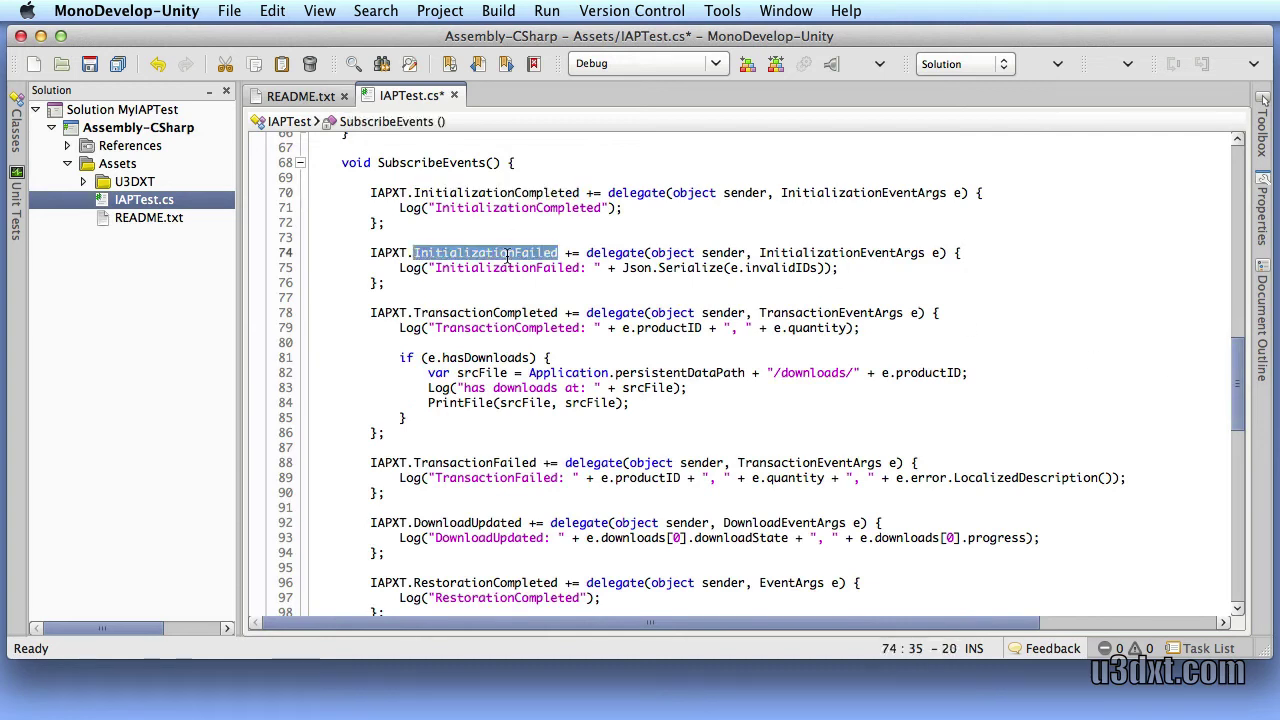
{"action": "double_click", "coordinate": [485, 313]}
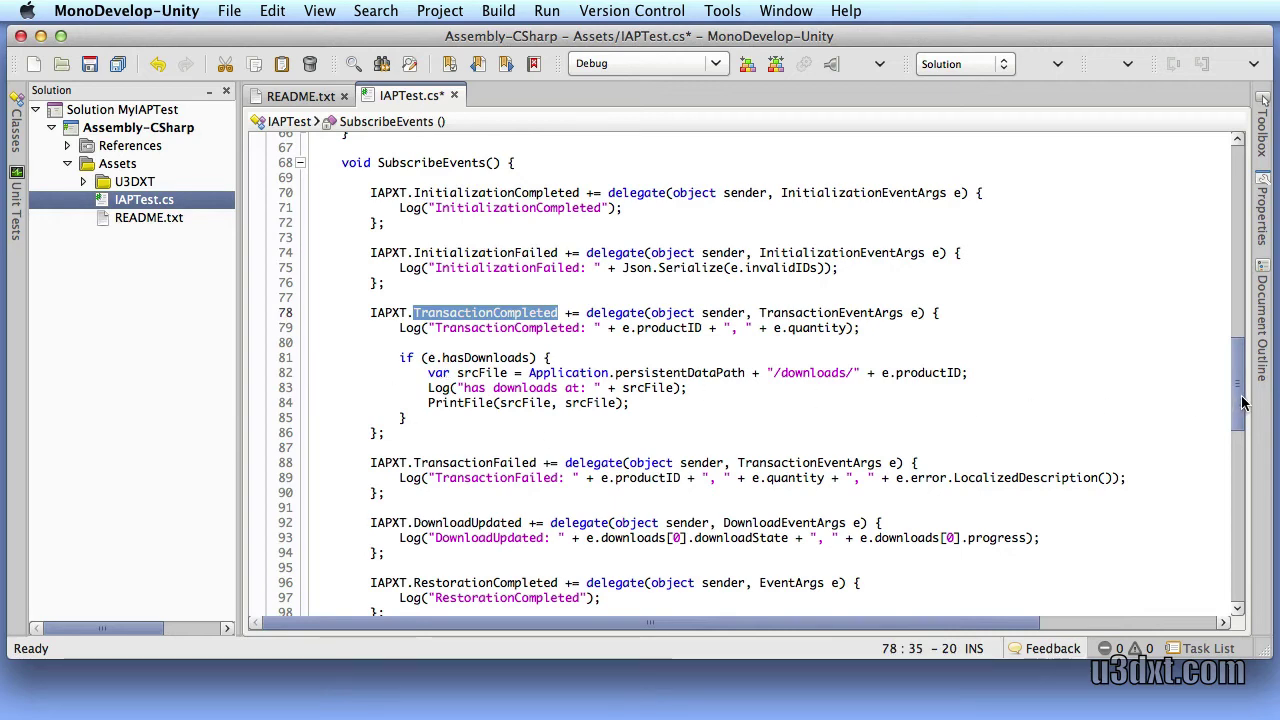
{"action": "left_click_drag", "start_coordinate": [1238, 402], "coordinate": [1238, 458]}
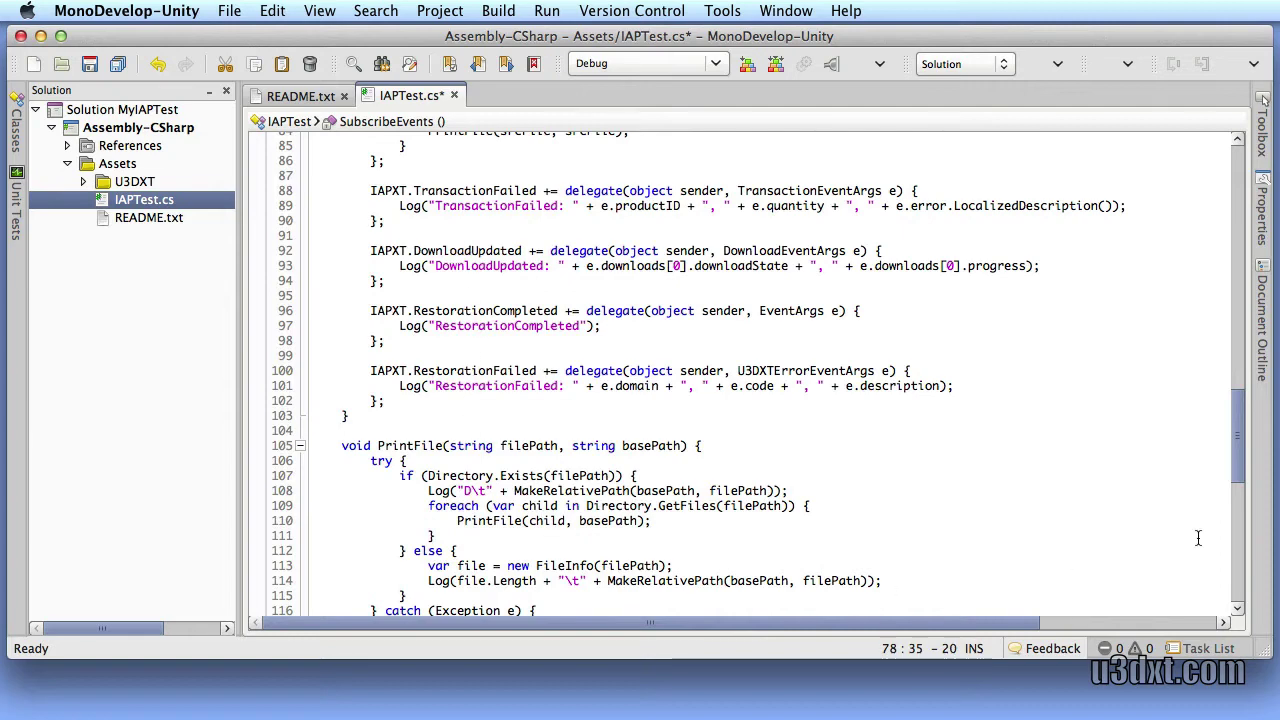
{"action": "left_click_drag", "start_coordinate": [1234, 450], "coordinate": [1216, 193]}
Remove the three old product IDs from the IAPXT.Init call, leaving an empty list line
{"action": "left_click", "coordinate": [598, 456]}
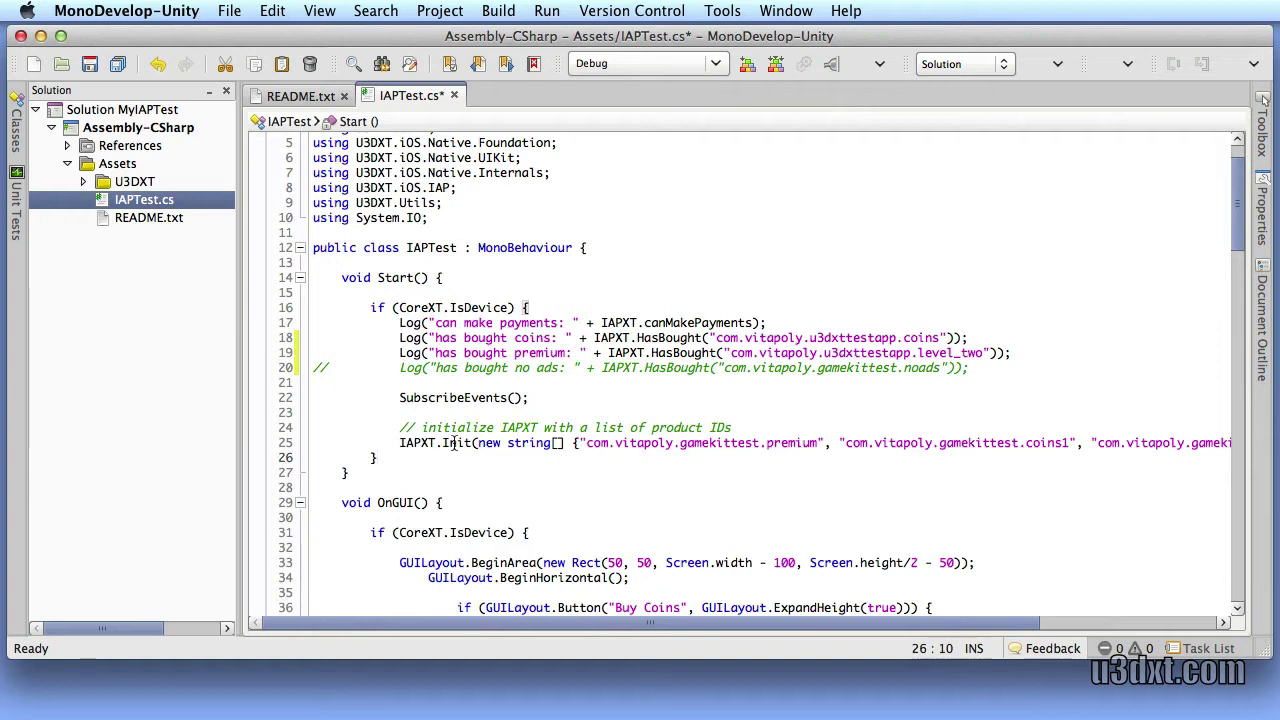
{"action": "left_click", "coordinate": [837, 443]}
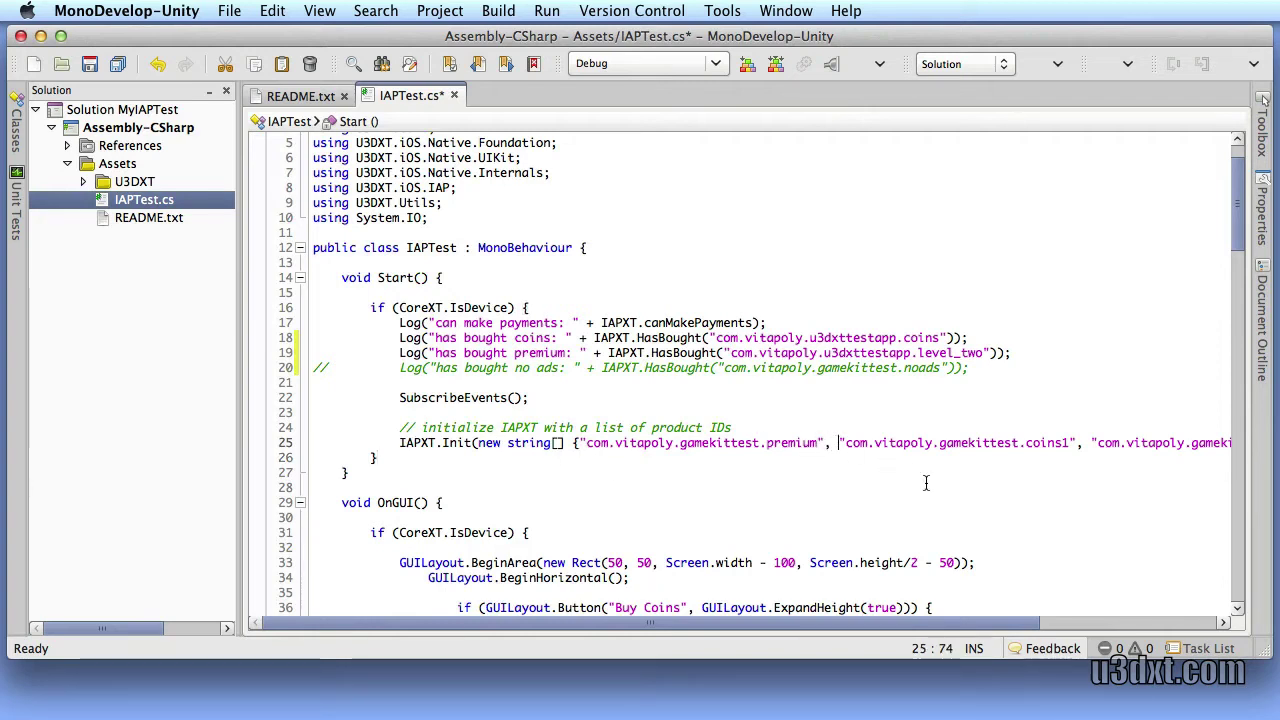
{"action": "left_click", "coordinate": [580, 443]}
{"action": "key", "text": "Return"}
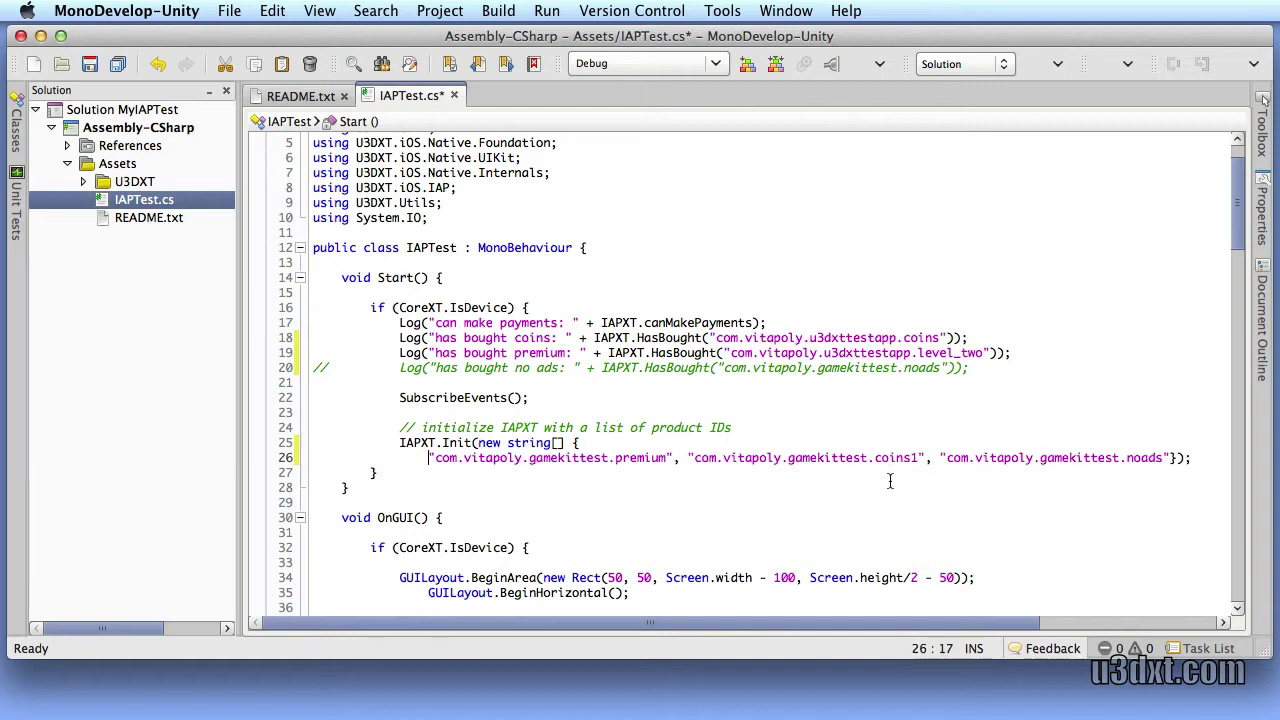
{"action": "left_click", "coordinate": [1175, 457], "text": "shift"}
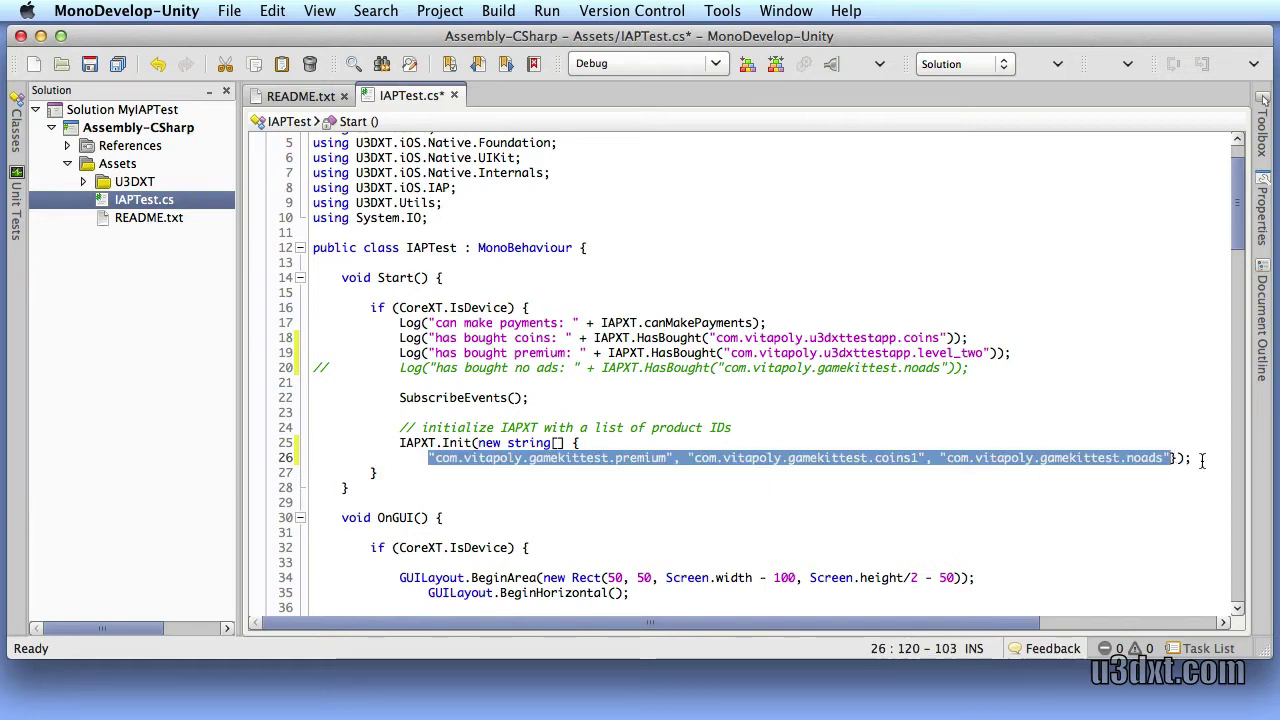
{"action": "key", "text": "Return"}
Put the quoted coins product ID into the Init list, followed by a comma
{"action": "left_click", "coordinate": [716, 338]}
{"action": "left_click", "coordinate": [941, 338], "text": "shift"}
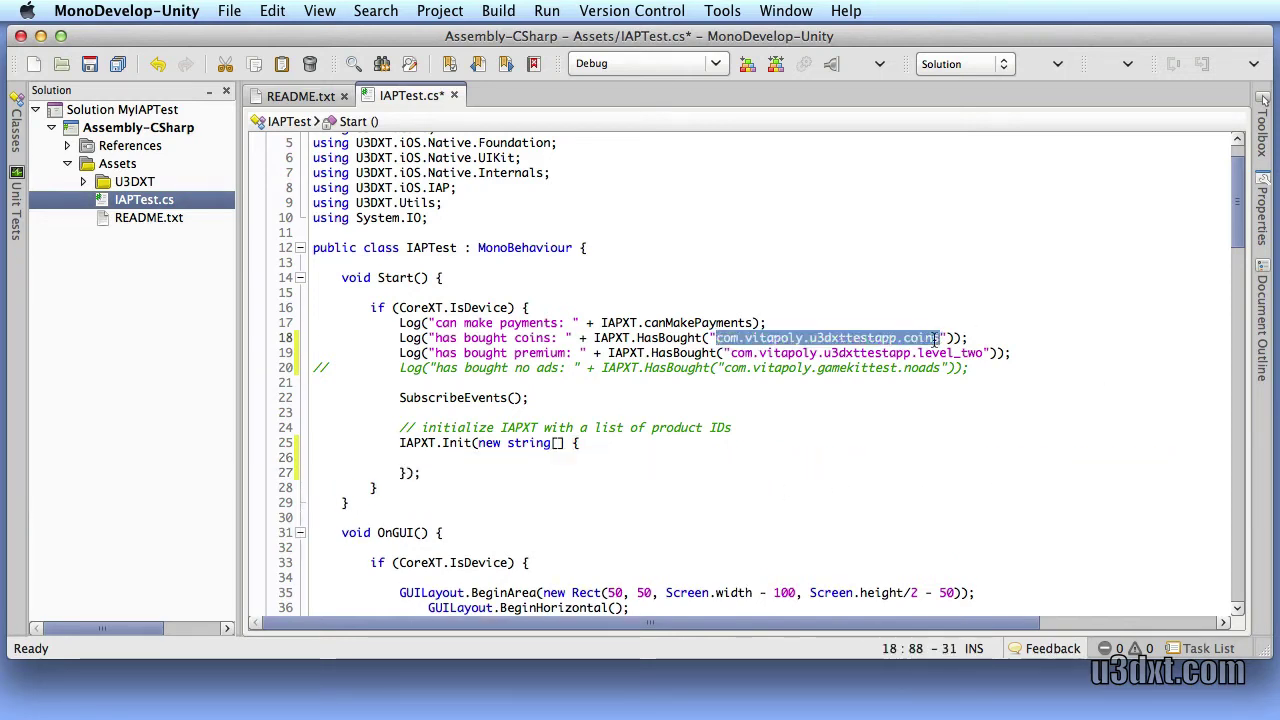
{"action": "key", "text": "super+c"}
{"action": "left_click", "coordinate": [491, 457]}
{"action": "key", "text": "super+v"}
{"action": "type", "text": "\""}
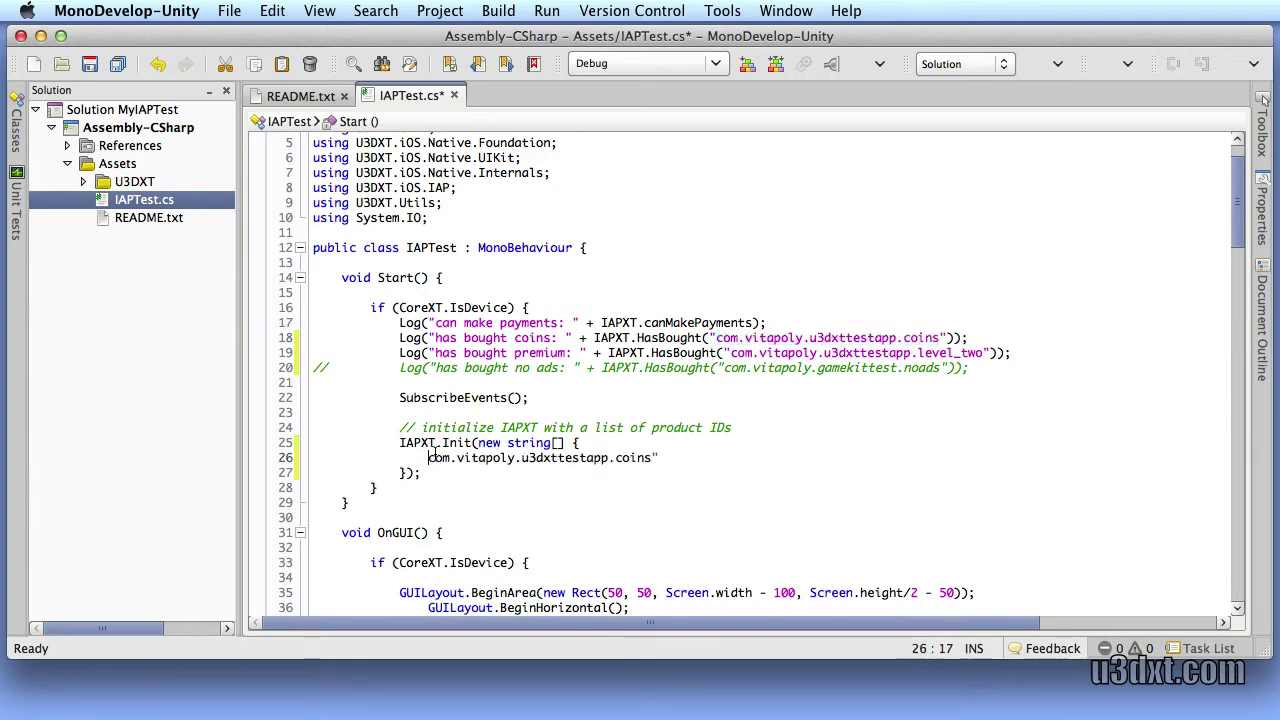
{"action": "type", "text": "\""}
{"action": "left_click", "coordinate": [702, 457]}
{"action": "type", "text": ","}
{"action": "key", "text": "Return"}
Add the quoted level_two product ID on the next line of the Init list
{"action": "left_click", "coordinate": [724, 353]}
{"action": "left_click", "coordinate": [983, 353], "text": "shift"}
{"action": "key", "text": "super+c"}
{"action": "left_click", "coordinate": [503, 472]}
{"action": "type", "text": "\""}
{"action": "key", "text": "super+v"}
{"action": "type", "text": "\""}
Change the premium log label on line 19 to 'Unlock Level Two'
{"action": "scroll", "coordinate": [797, 466], "scroll_direction": "down", "scroll_amount": 4}
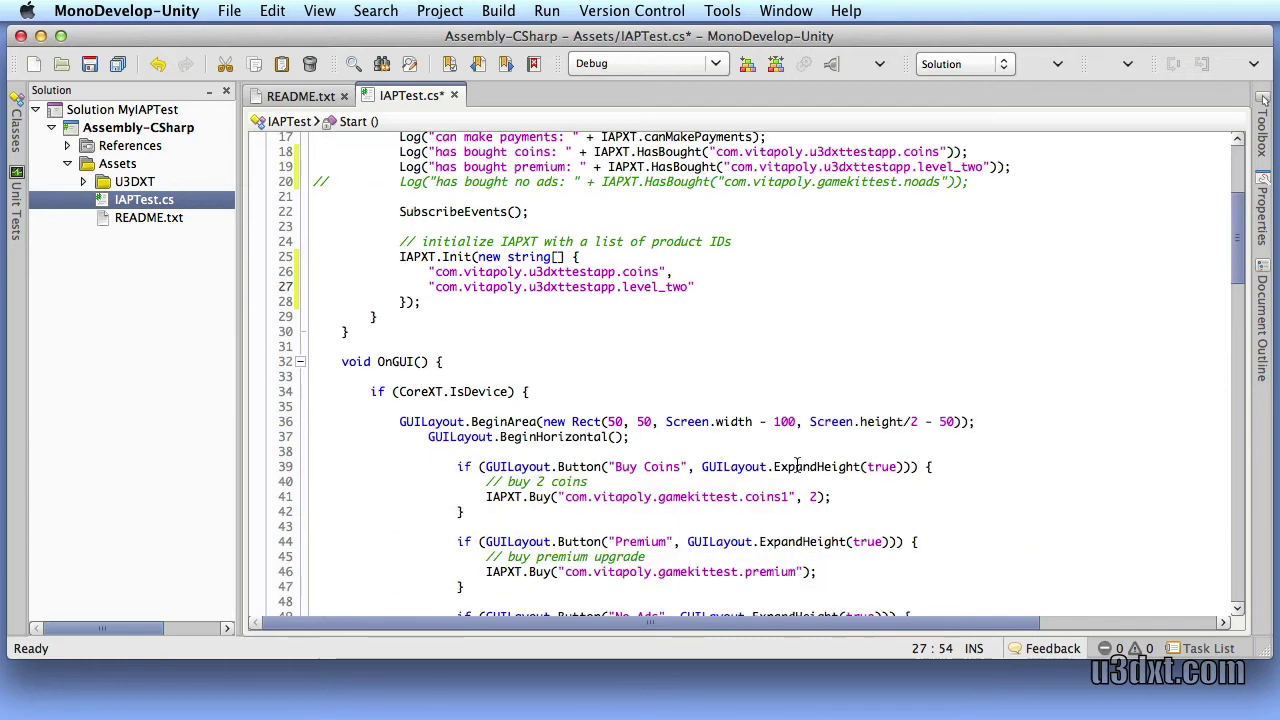
{"action": "scroll", "coordinate": [797, 466], "scroll_direction": "down", "scroll_amount": 2}
{"action": "scroll", "coordinate": [797, 466], "scroll_direction": "up", "scroll_amount": 3}
{"action": "left_click", "coordinate": [565, 229]}
{"action": "left_click_drag", "start_coordinate": [433, 229], "coordinate": [434, 229]}
{"action": "type", "text": "Unlock Level Two"}
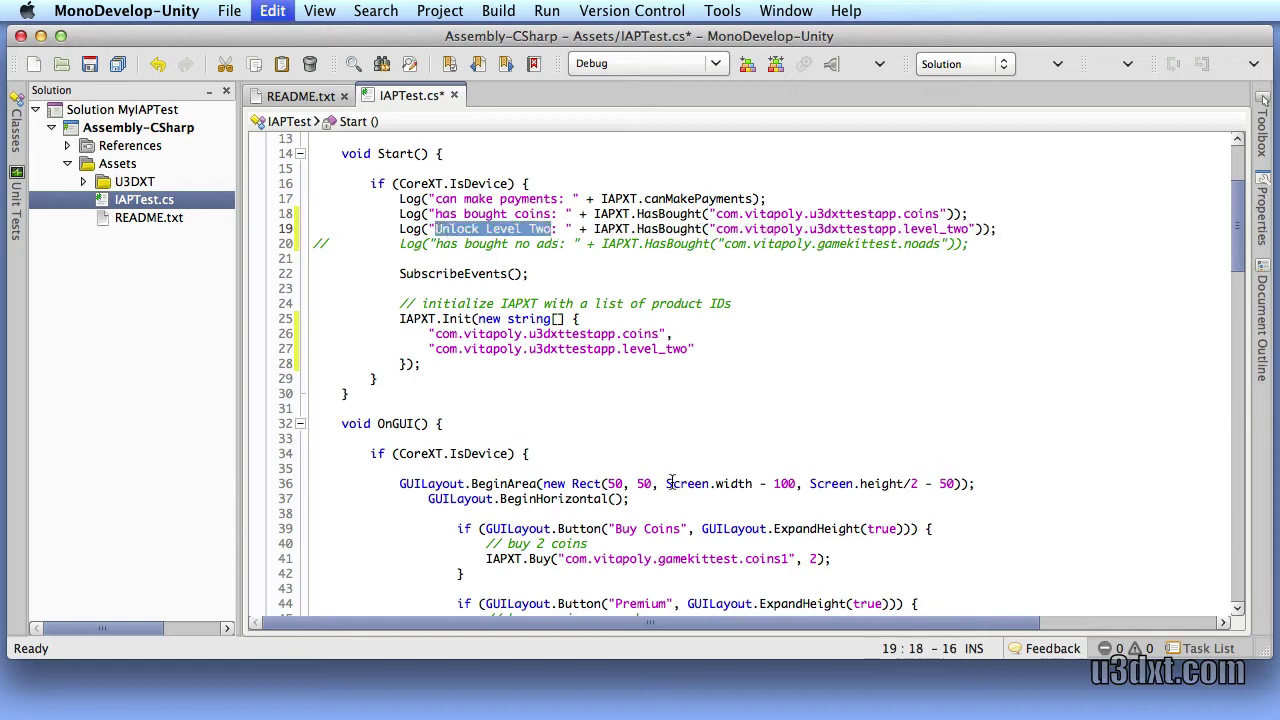
Relabel the second button 'Unlock Level Two' and wrap the No Ads block in /* */
{"action": "scroll", "coordinate": [660, 486], "scroll_direction": "down", "scroll_amount": 6}
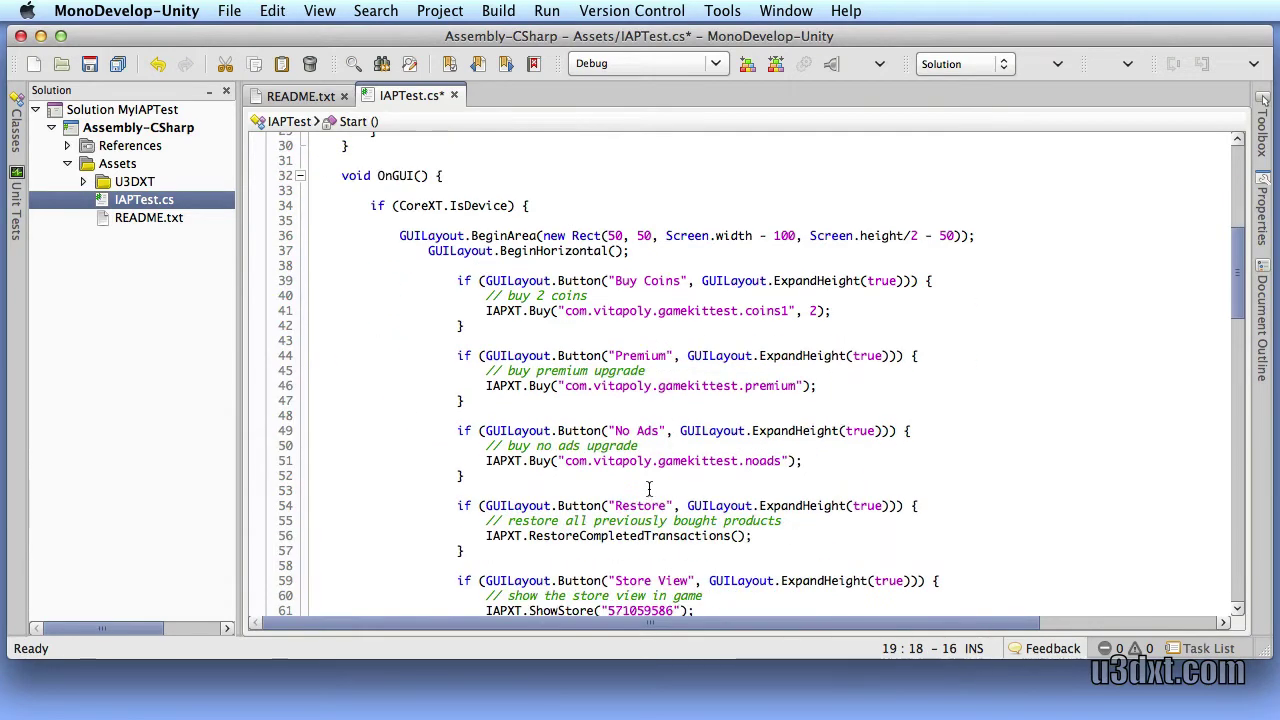
{"action": "double_click", "coordinate": [632, 357]}
{"action": "key", "text": "super+v"}
{"action": "left_click", "coordinate": [430, 416]}
{"action": "type", "text": "/*"}
{"action": "left_click", "coordinate": [428, 475]}
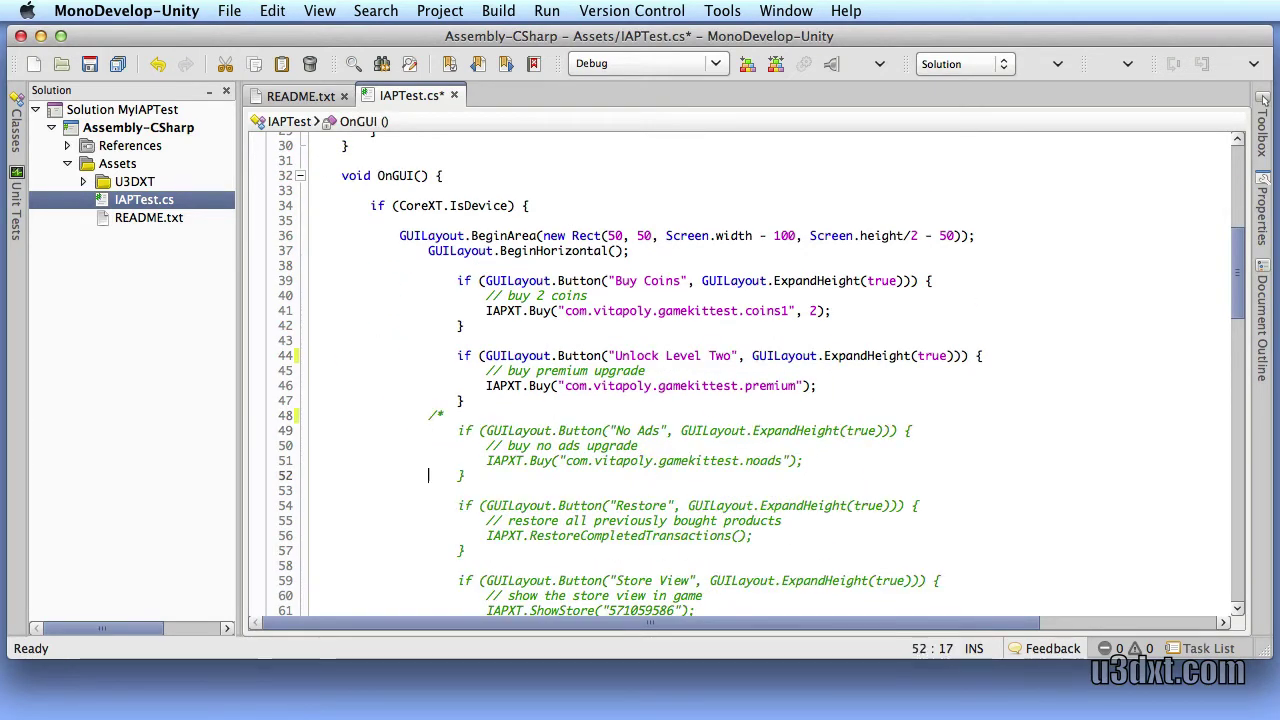
{"action": "left_click", "coordinate": [400, 490]}
{"action": "type", "text": "*/"}
Replace the Buy Coins call's ID with com.vitapoly.u3dxttestapp.coins and save
{"action": "scroll", "coordinate": [675, 374], "scroll_direction": "down", "scroll_amount": 2}
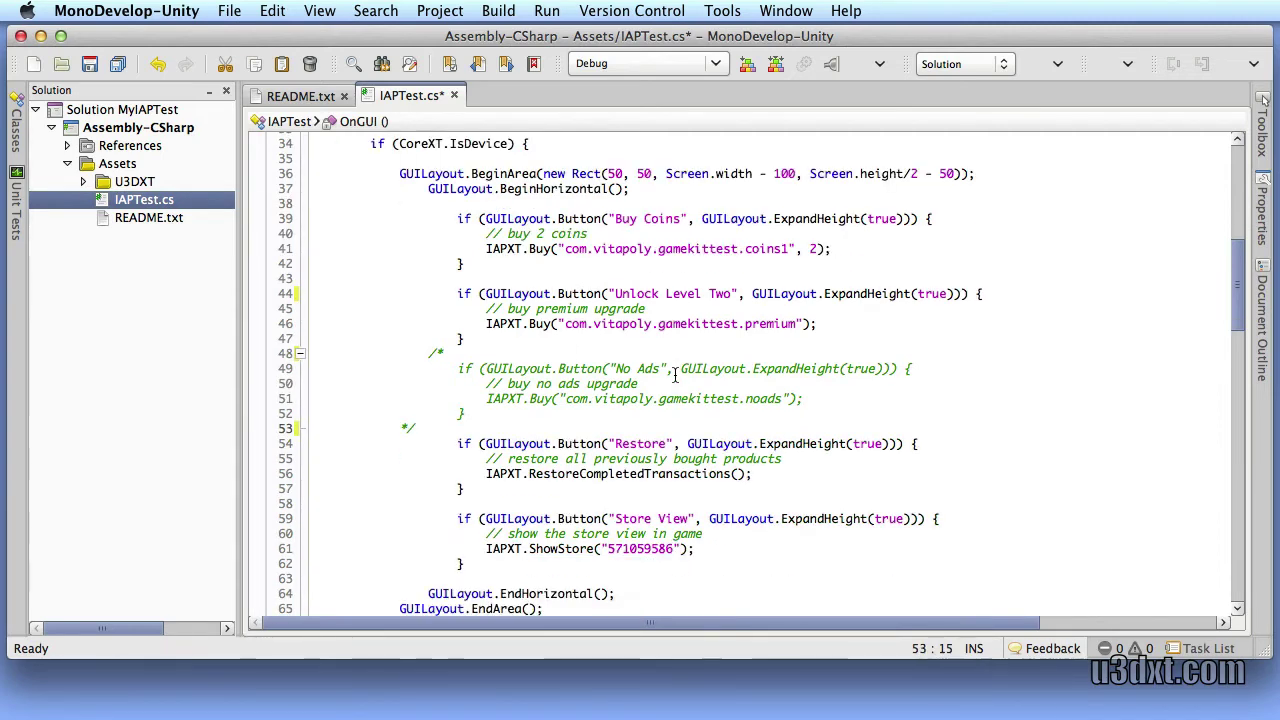
{"action": "scroll", "coordinate": [675, 374], "scroll_direction": "up", "scroll_amount": 2}
{"action": "scroll", "coordinate": [687, 318], "scroll_direction": "up", "scroll_amount": 2}
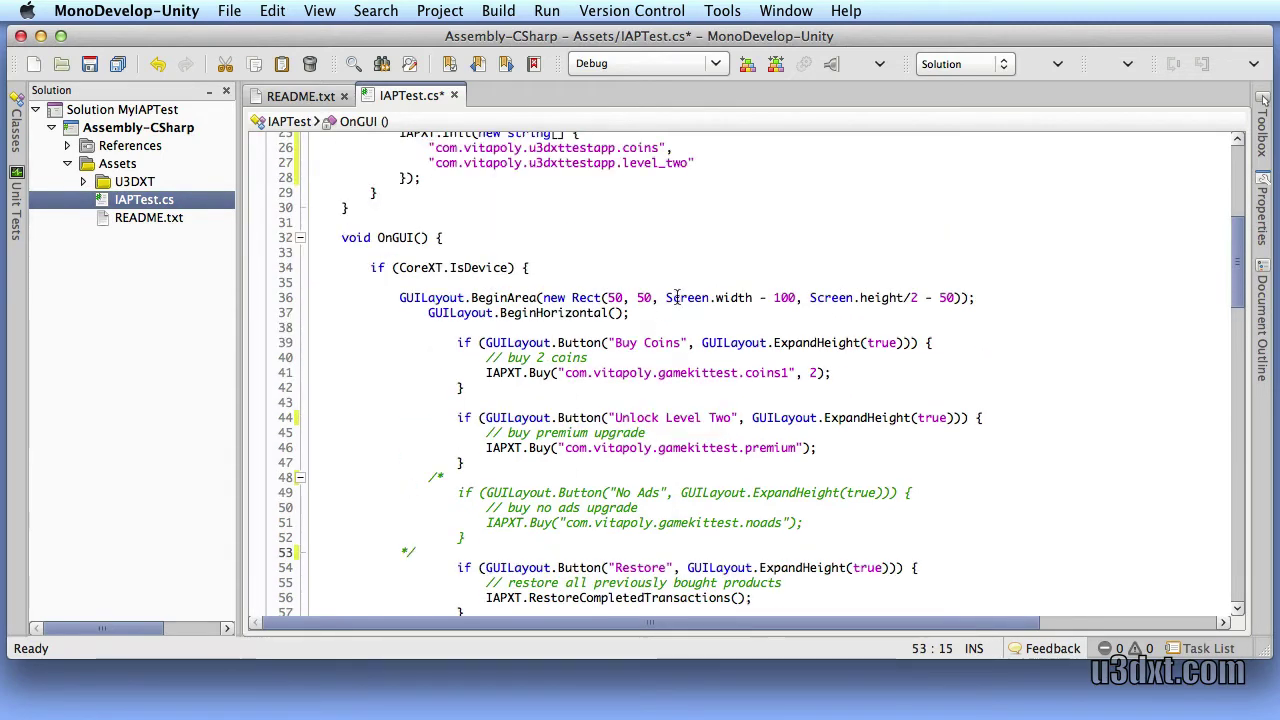
{"action": "scroll", "coordinate": [687, 318], "scroll_direction": "up", "scroll_amount": 4}
{"action": "left_click_drag", "start_coordinate": [435, 271], "coordinate": [662, 271]}
{"action": "left_click", "coordinate": [564, 497]}
{"action": "left_click", "coordinate": [791, 497], "text": "shift"}
{"action": "key", "text": "super+v"}
{"action": "key", "text": "super+s"}
{"action": "left_click", "coordinate": [557, 497]}
{"action": "key", "text": "BackSpace"}
{"action": "type", "text": "("}
{"action": "key", "text": "Right"}
{"action": "key", "text": "Right"}
{"action": "key", "text": "Right"}
{"action": "key", "text": "Right"}
{"action": "key", "text": "Right"}
{"action": "key", "text": "Right"}
{"action": "key", "text": "Right"}
{"action": "key", "text": "Right"}
{"action": "key", "text": "Right"}
{"action": "key", "text": "Right"}
{"action": "key", "text": "Right"}
{"action": "key", "text": "Right"}
{"action": "key", "text": "Right"}
{"action": "key", "text": "Right"}
{"action": "key", "text": "Right"}
{"action": "key", "text": "Right"}
{"action": "key", "text": "Right"}
{"action": "key", "text": "Right"}
{"action": "key", "text": "Right"}
{"action": "key", "text": "Right"}
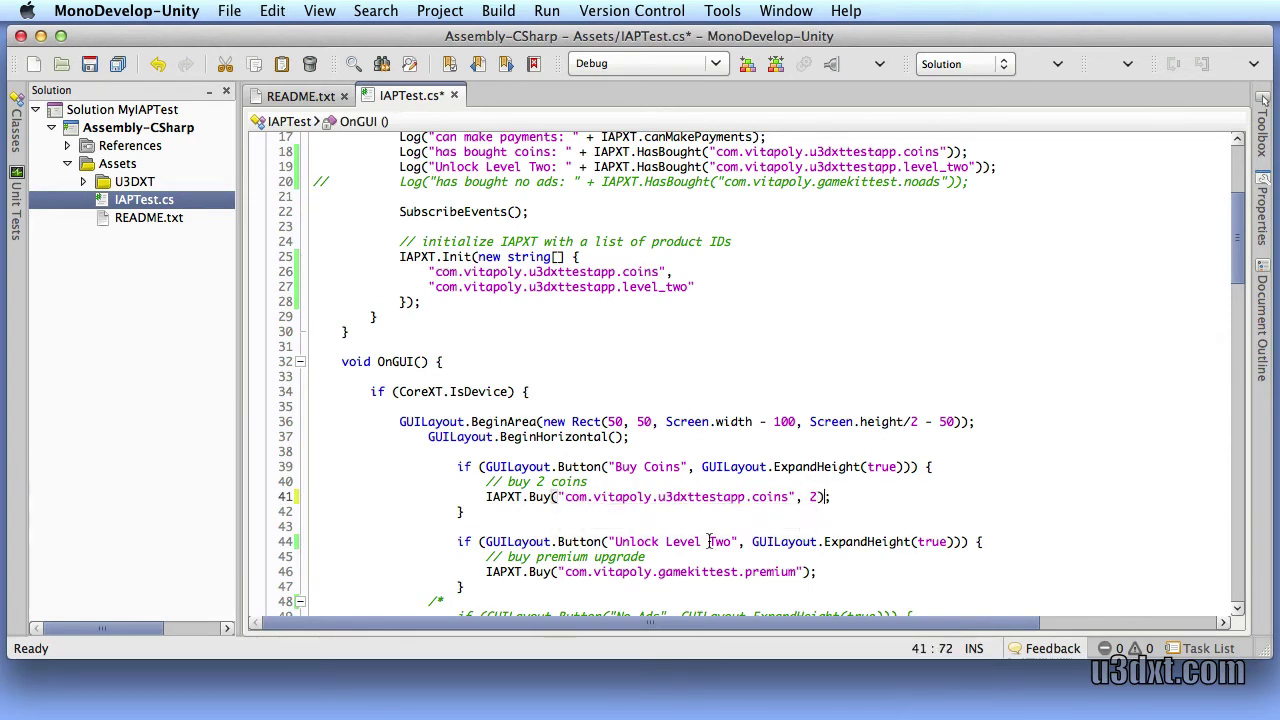
Replace the premium ID in the second Buy call with com.vitapoly.u3dxttestapp.level_two and save
{"action": "scroll", "coordinate": [669, 244], "scroll_direction": "down", "scroll_amount": 2}
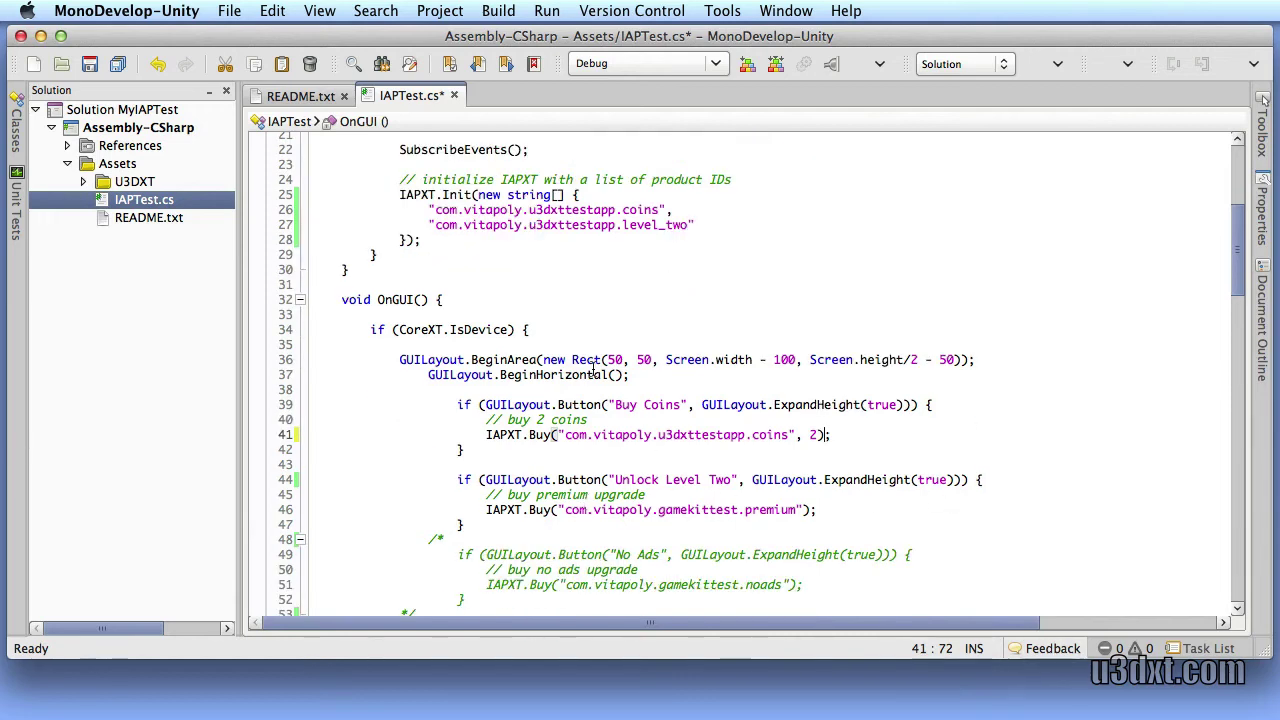
{"action": "left_click", "coordinate": [434, 225]}
{"action": "left_click", "coordinate": [686, 226], "text": "shift"}
{"action": "key", "text": "super+c"}
{"action": "left_click", "coordinate": [559, 510]}
{"action": "key", "text": "shift+alt+Right"}
{"action": "key", "text": "shift+alt+Right"}
{"action": "key", "text": "shift+alt+Right"}
{"action": "key", "text": "shift+alt+Right"}
{"action": "key", "text": "super+v"}
{"action": "key", "text": "super+s"}
{"action": "left_click", "coordinate": [557, 510]}
{"action": "type", "text": "\""}
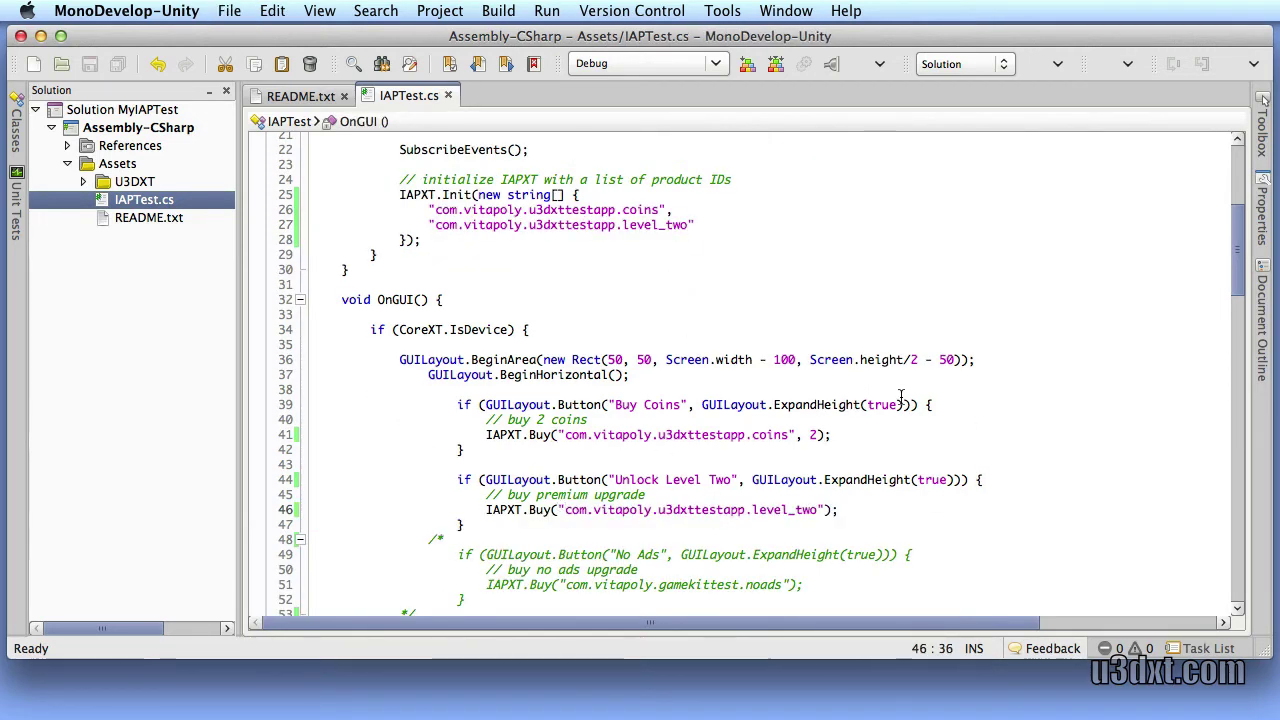
{"action": "scroll", "coordinate": [563, 432], "scroll_direction": "up", "scroll_amount": 5}
In Unity, open Build Settings and show the iOS Player Settings
{"action": "key", "text": "super+Tab"}
{"action": "left_click", "coordinate": [121, 10]}
{"action": "left_click", "coordinate": [138, 204]}
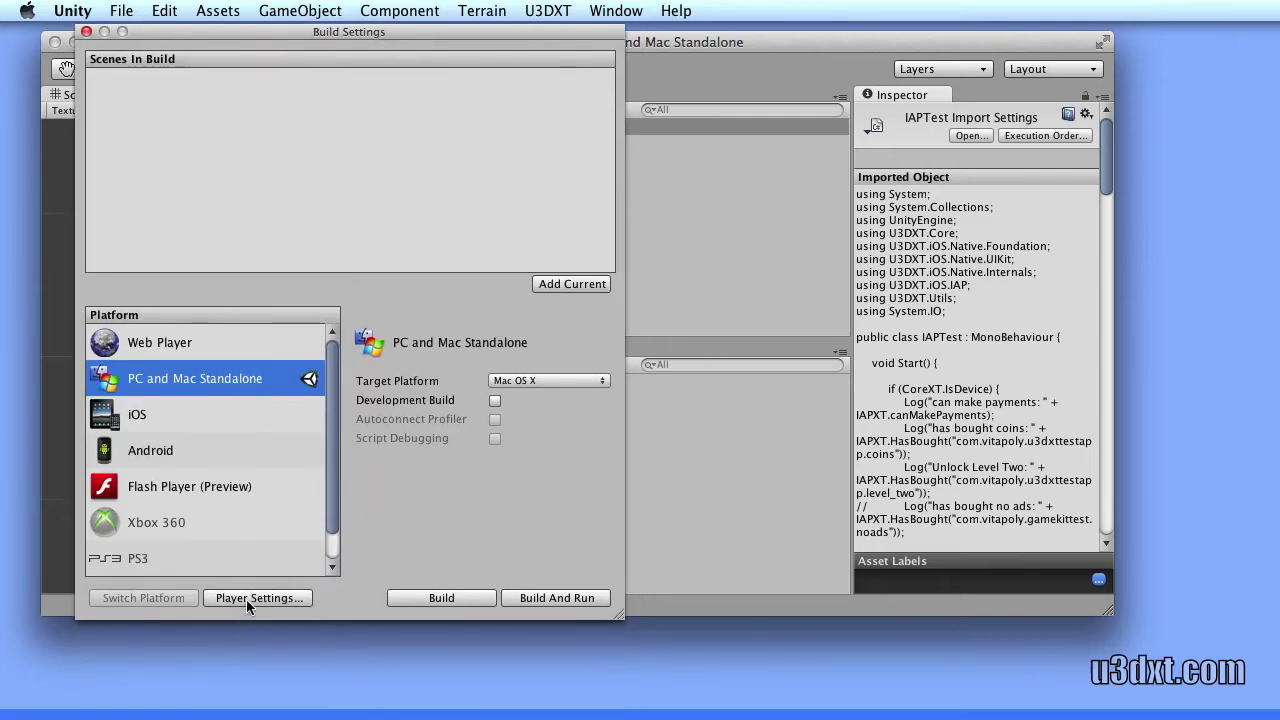
{"action": "left_click", "coordinate": [252, 597]}
{"action": "scroll", "coordinate": [1048, 453], "scroll_direction": "down", "scroll_amount": 5}
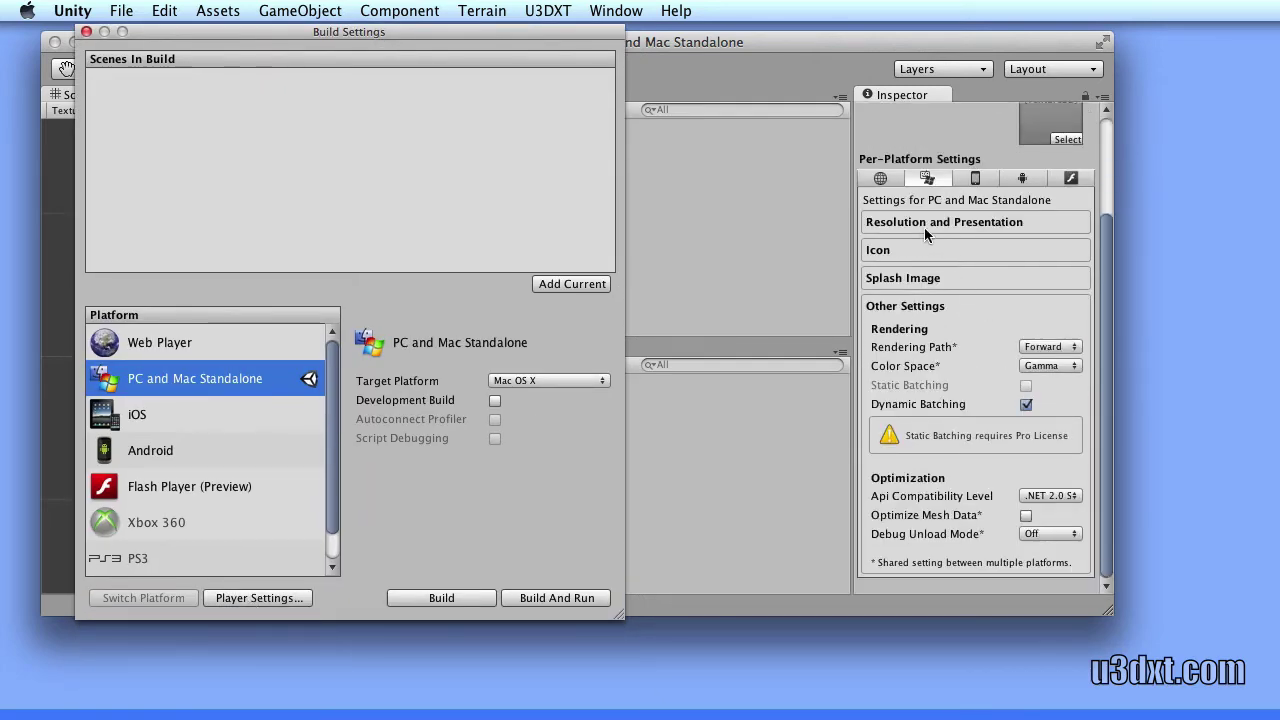
{"action": "left_click", "coordinate": [976, 181]}
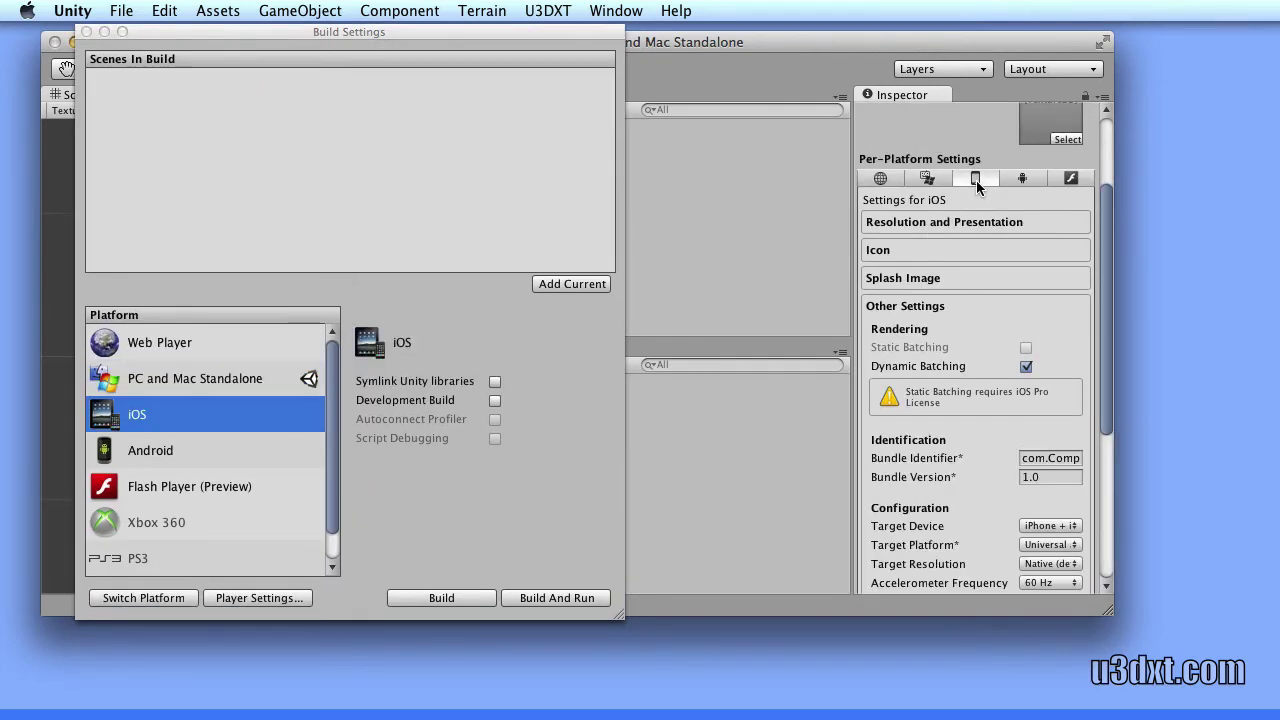
Set the iOS Bundle Identifier to com.vitapoly.u3dxttestapp
{"action": "left_click", "coordinate": [1050, 458]}
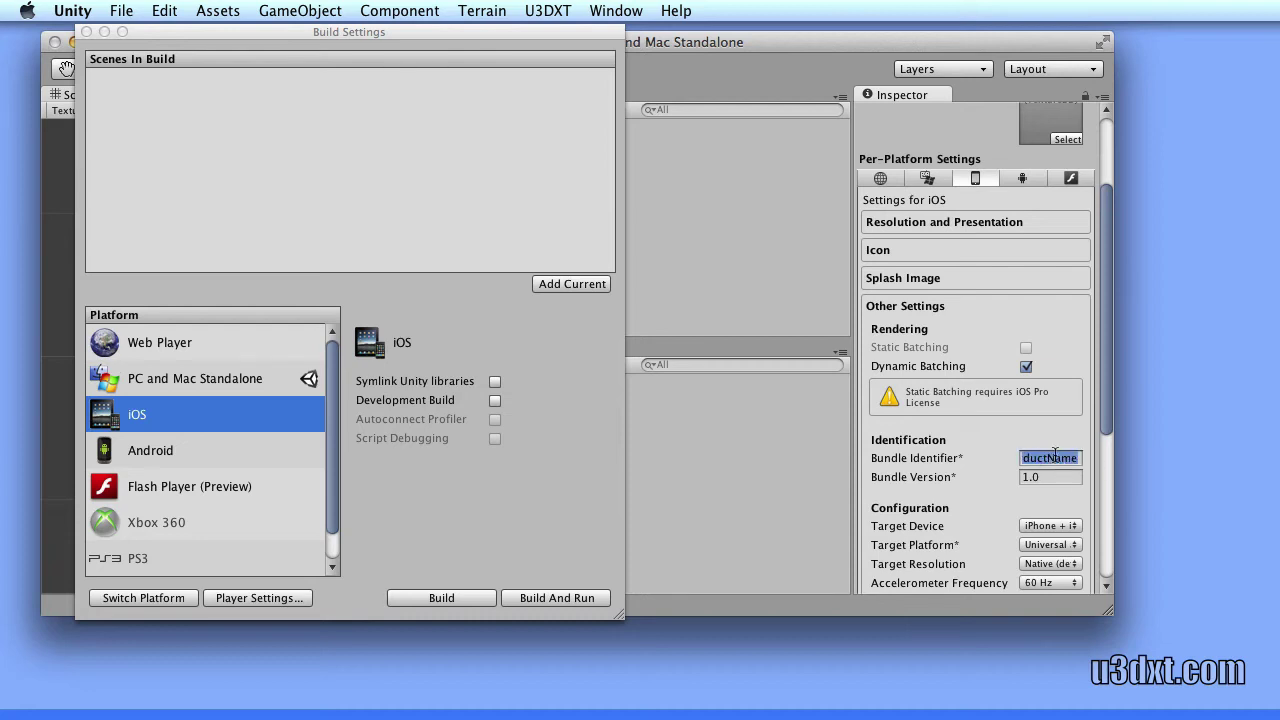
{"action": "left_click_drag", "start_coordinate": [852, 444], "coordinate": [678, 444]}
{"action": "right_click", "coordinate": [926, 458]}
{"action": "left_click", "coordinate": [963, 501]}
{"action": "key", "text": "BackSpace"}
{"action": "key", "text": "BackSpace"}
{"action": "key", "text": "BackSpace"}
{"action": "key", "text": "BackSpace"}
{"action": "key", "text": "BackSpace"}
{"action": "key", "text": "BackSpace"}
{"action": "key", "text": "BackSpace"}
{"action": "key", "text": "BackSpace"}
{"action": "key", "text": "BackSpace"}
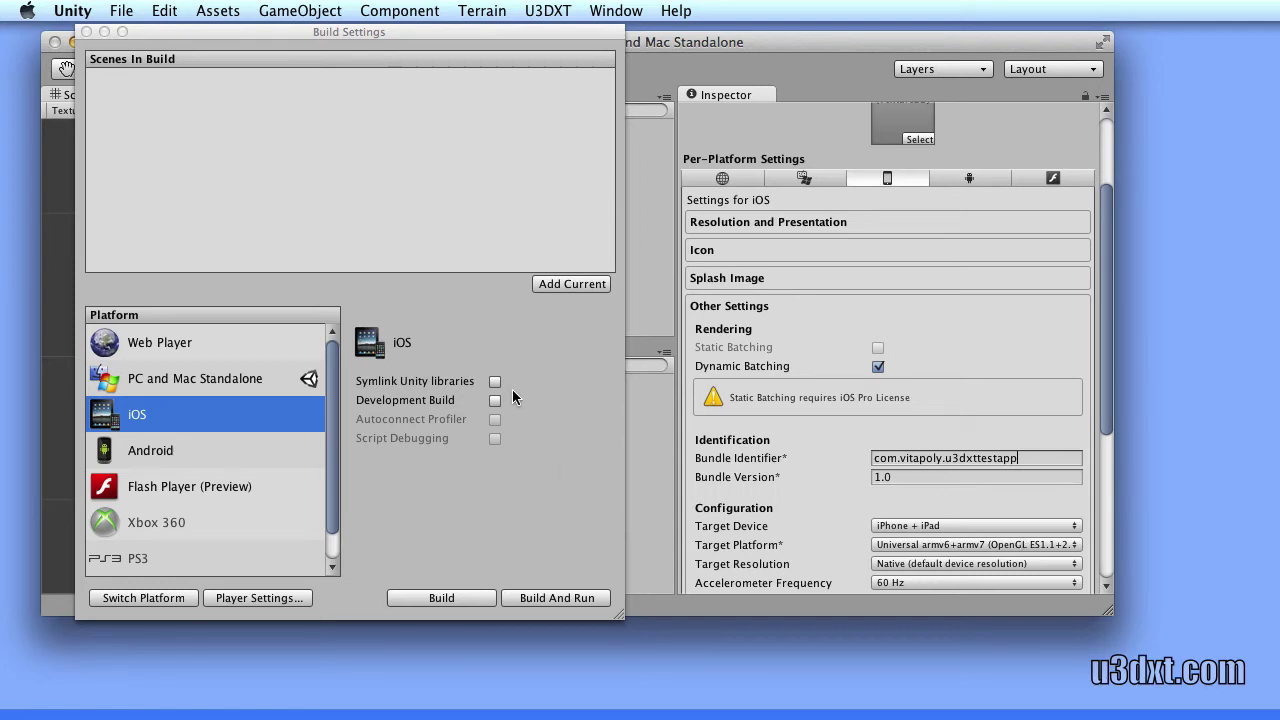
Build the iOS project with symlinked Unity libraries into a 'build' folder, then select Unity-iPhone.xcodeproj
{"action": "left_click", "coordinate": [494, 381]}
{"action": "left_click", "coordinate": [441, 597]}
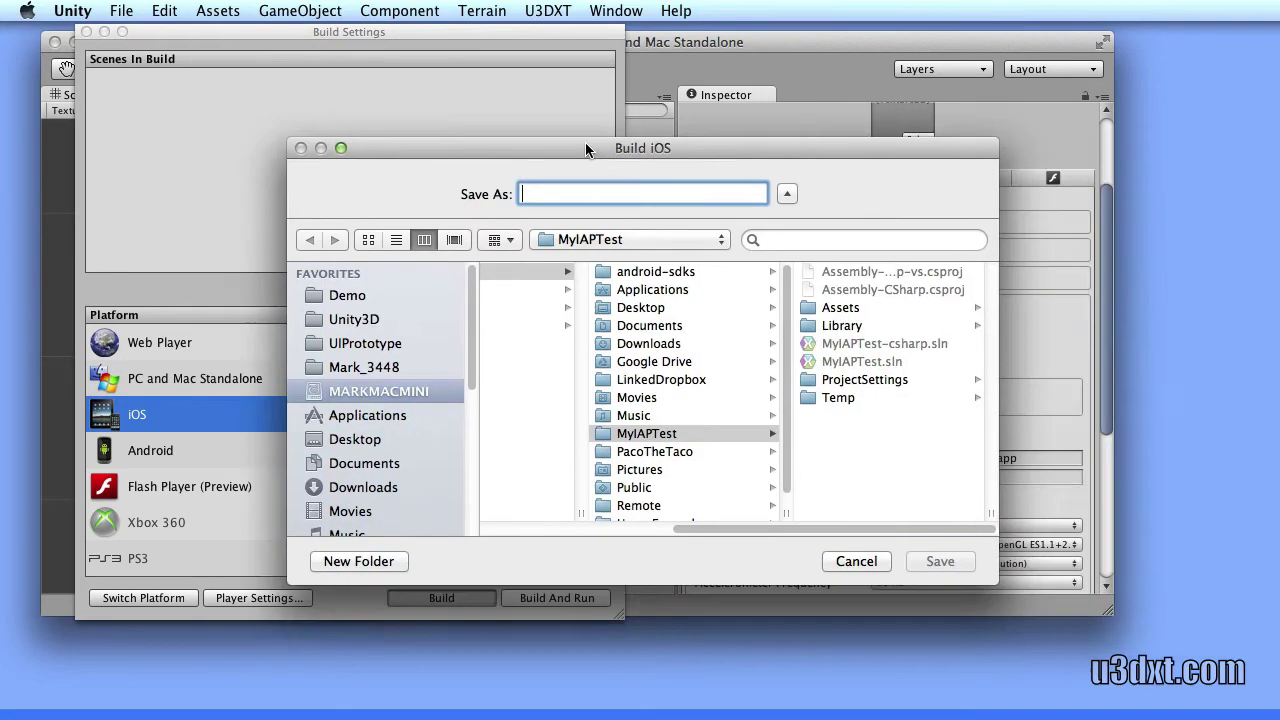
{"action": "type", "text": "bvu"}
{"action": "key", "text": "BackSpace"}
{"action": "key", "text": "BackSpace"}
{"action": "type", "text": "uild"}
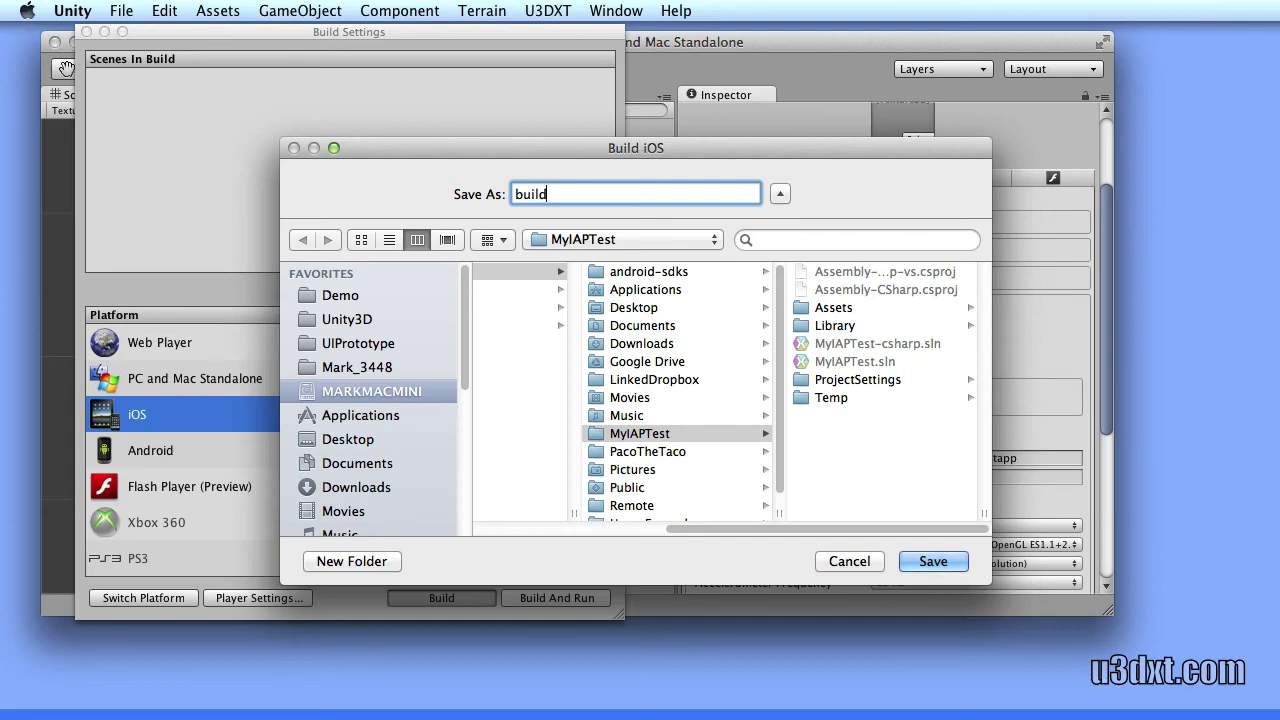
{"action": "key", "text": "Return"}
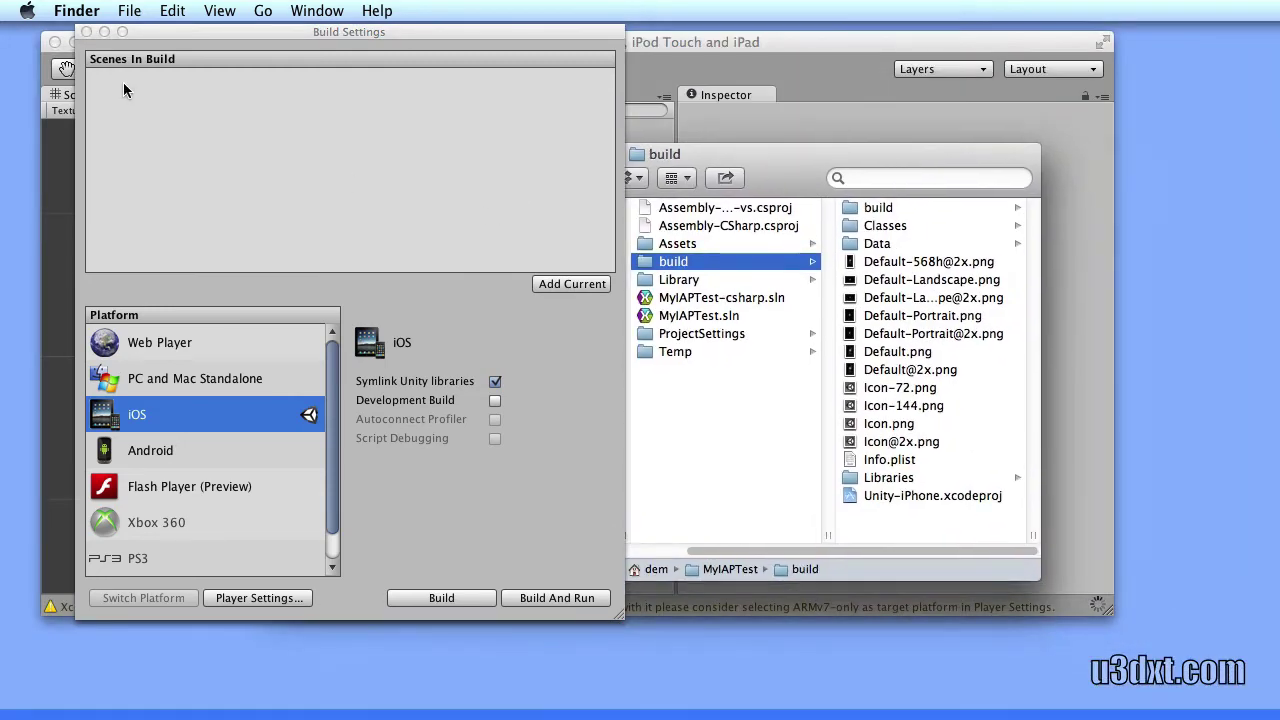
{"action": "left_click", "coordinate": [87, 32]}
{"action": "left_click", "coordinate": [900, 496]}
Run the Xcode project on the iPad and sign in with the sandbox Apple ID and password
{"action": "double_click", "coordinate": [900, 496]}
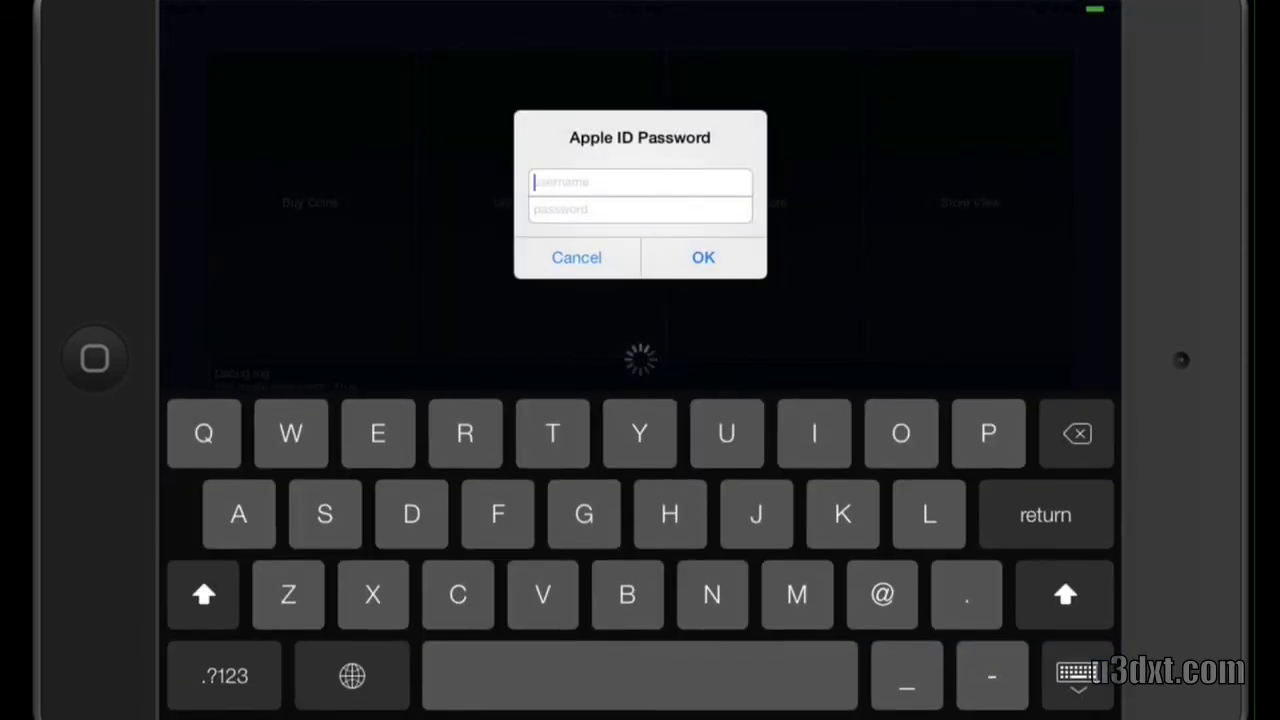
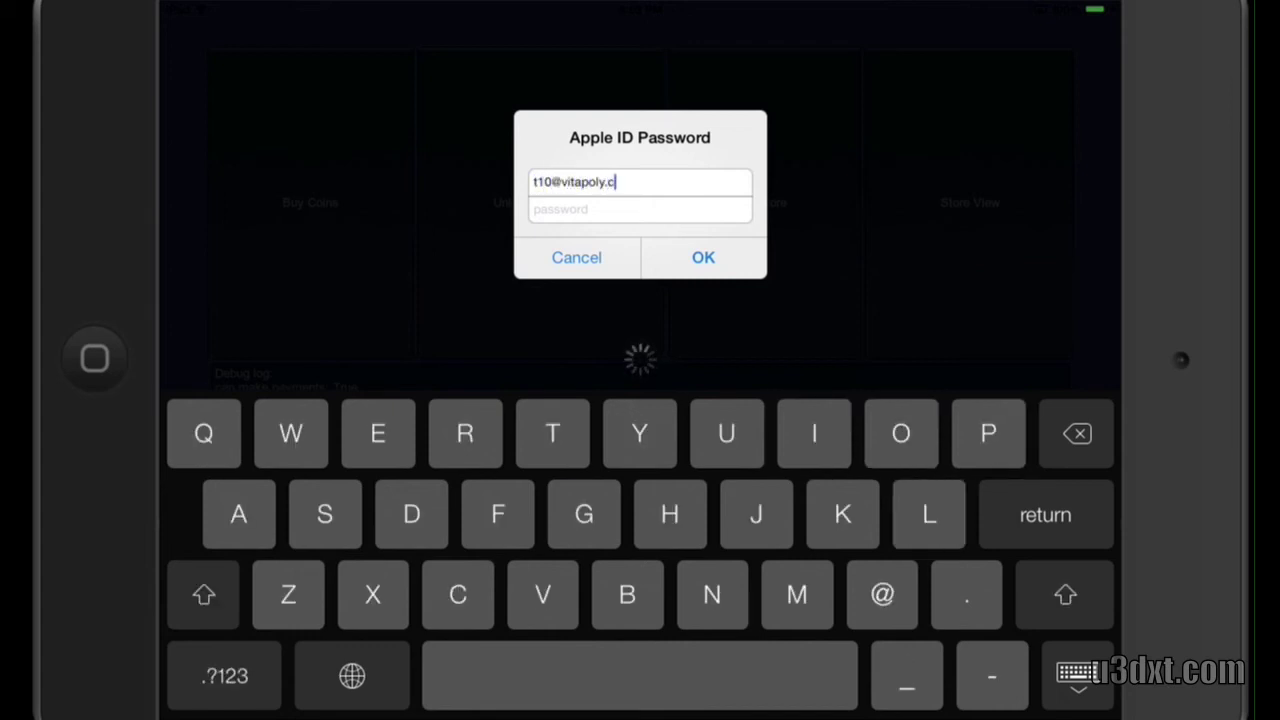
{"action": "key", "text": "Tab"}
{"action": "key", "text": "Return"}
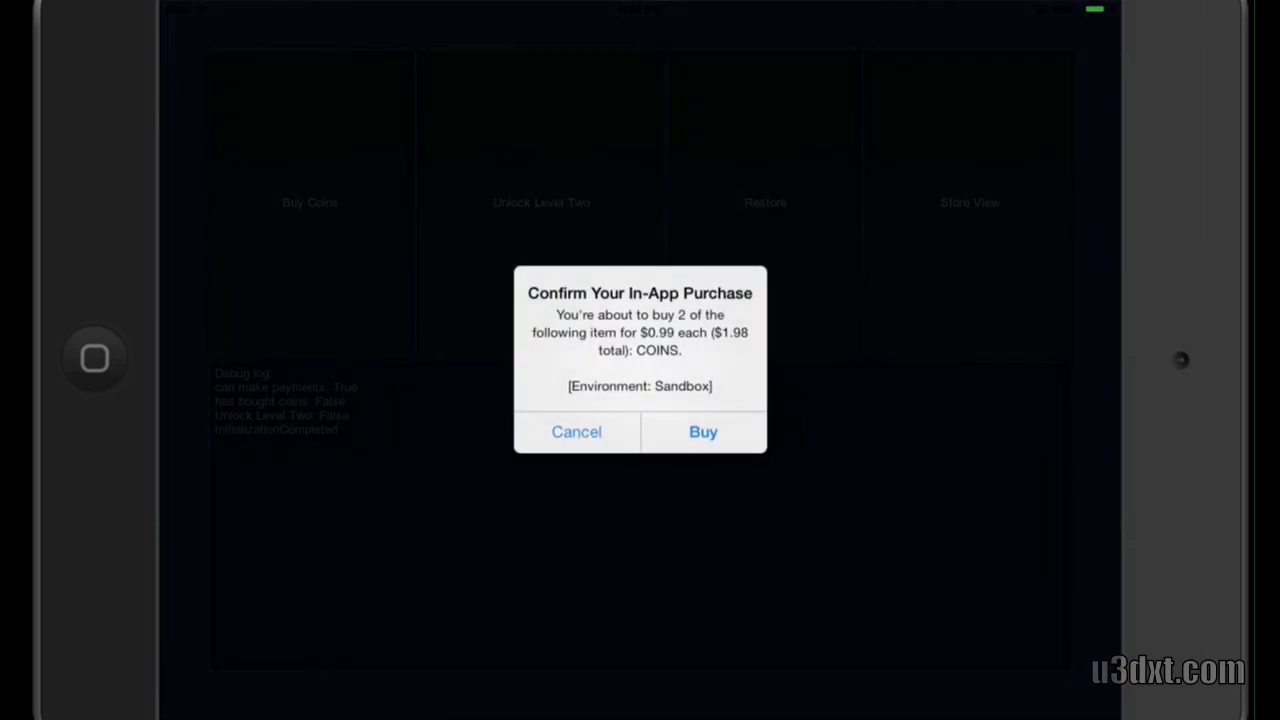
Confirm the 2-coin purchase, then begin buying the Level Two unlock
{"action": "key", "text": "Return"}
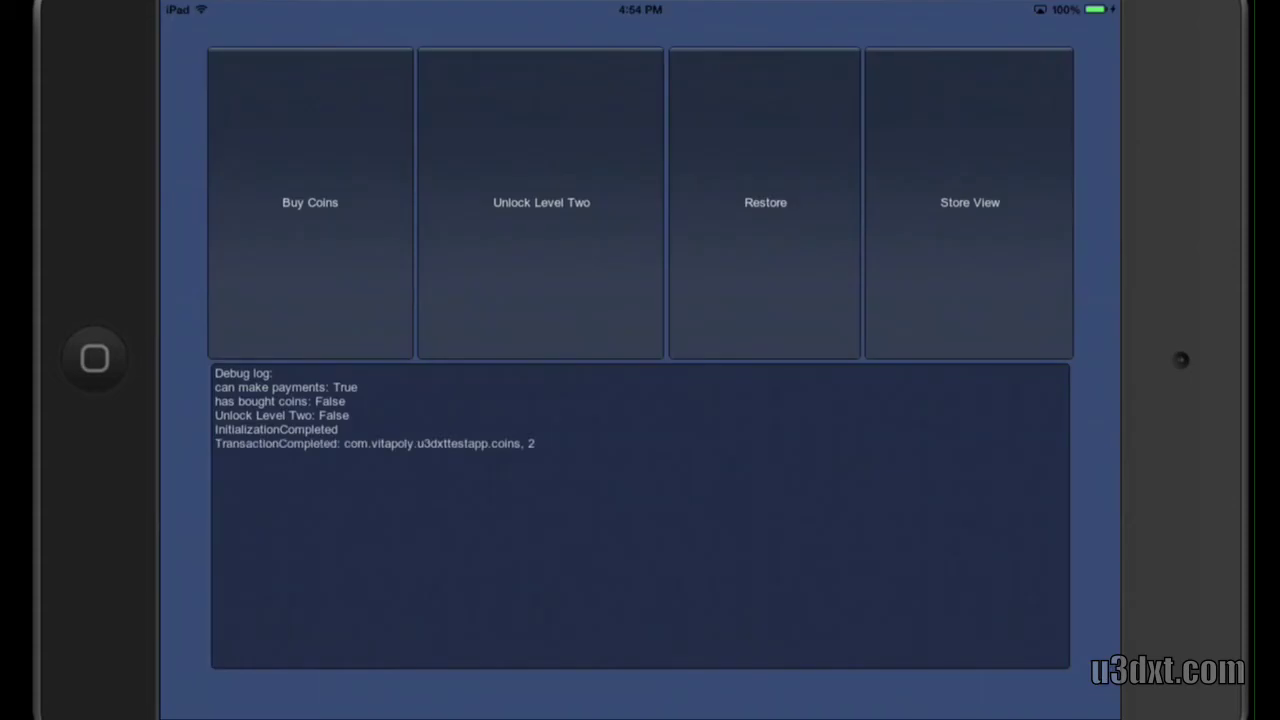
{"action": "left_click", "coordinate": [541, 202]}
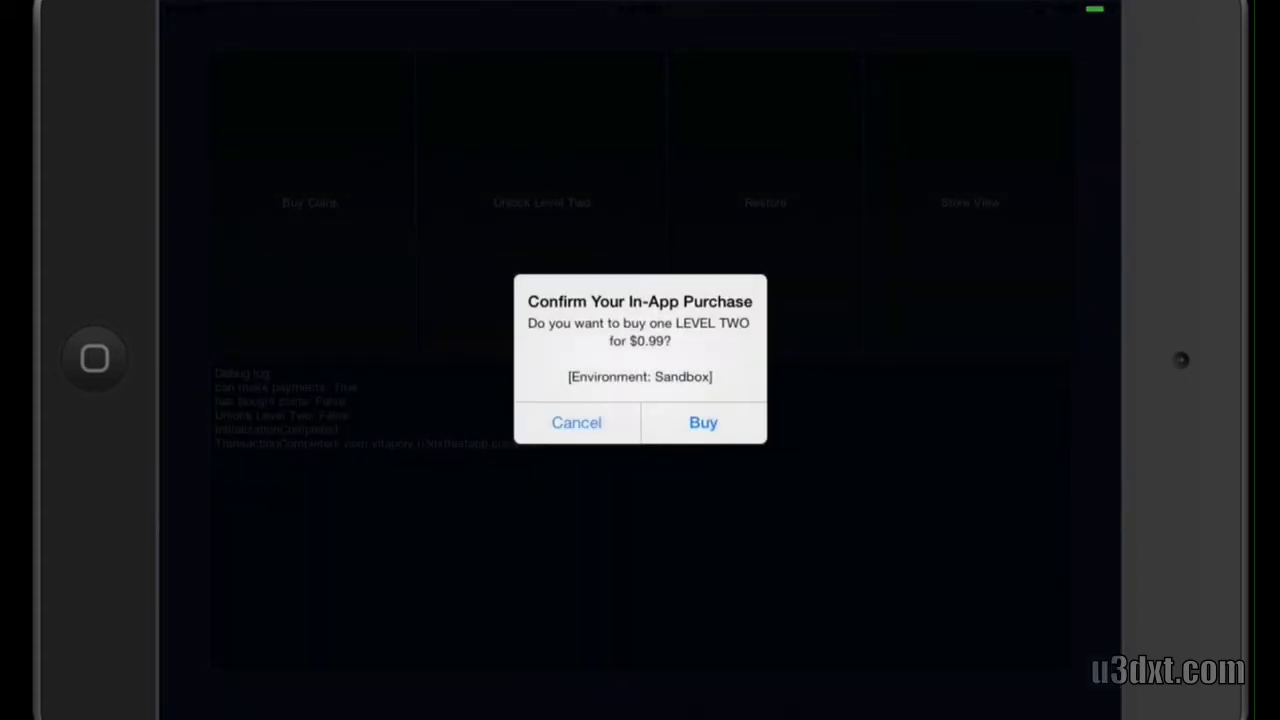